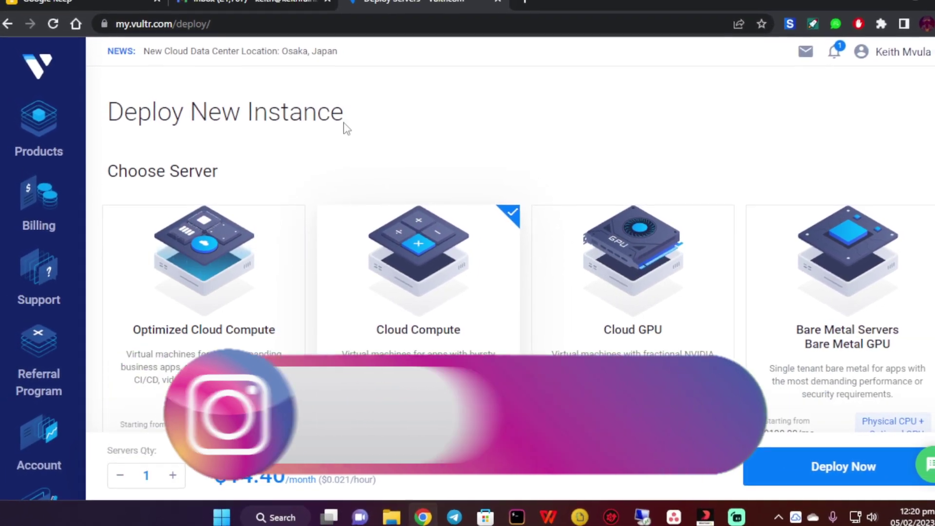
pyautogui.scroll(-3, 138, 307)
pyautogui.scroll(-2, 407, 305)
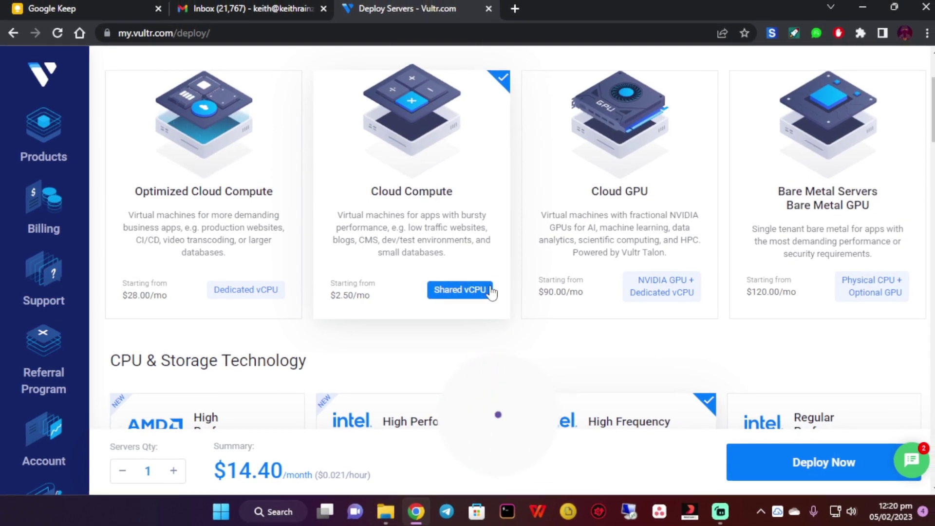
pyautogui.scroll(-1, 493, 314)
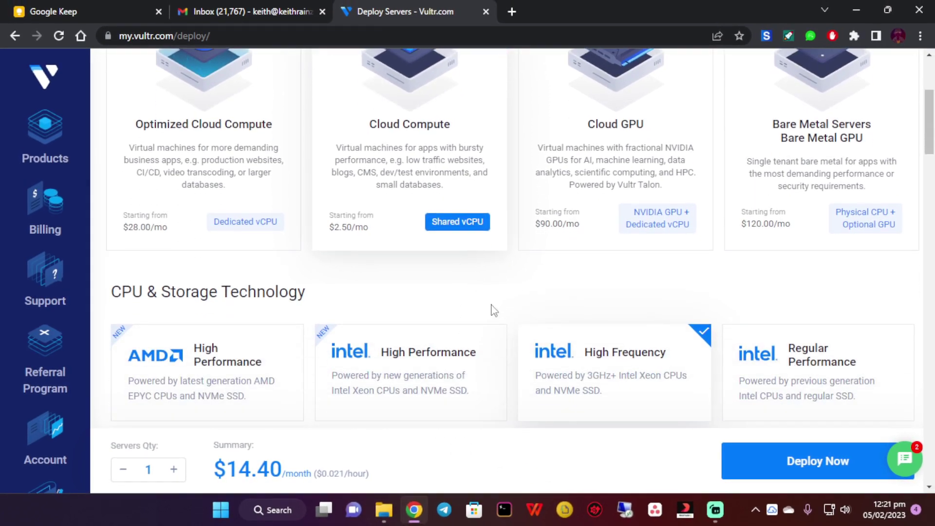
pyautogui.scroll(5, 493, 310)
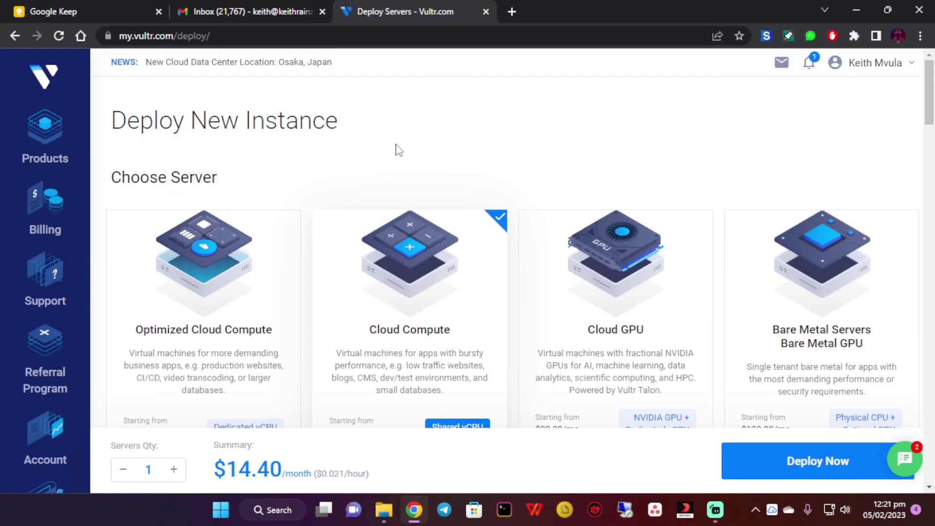
pyautogui.scroll(-1, 409, 146)
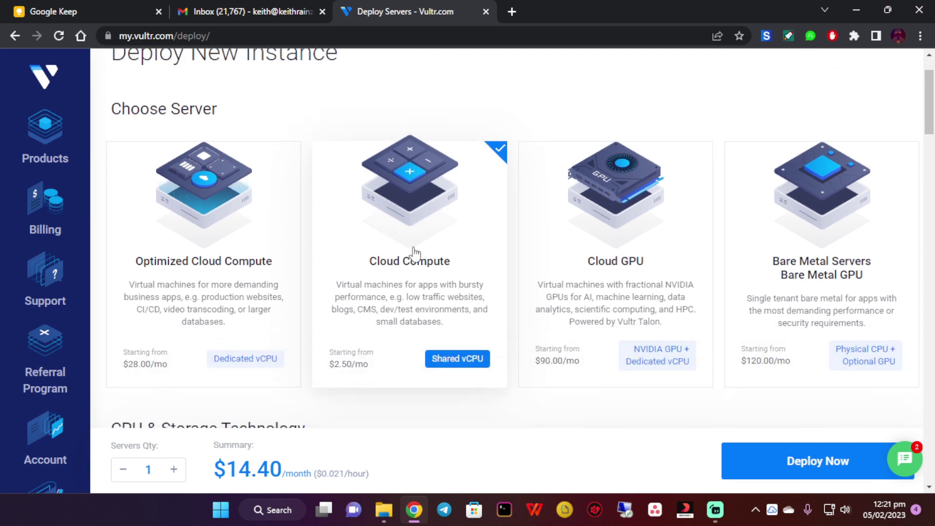
pyautogui.scroll(-2, 418, 252)
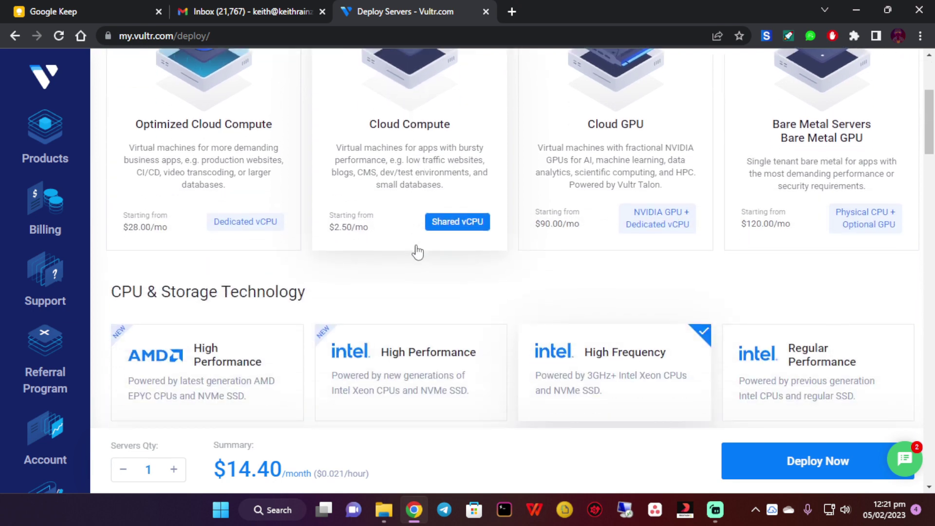
pyautogui.scroll(-2, 441, 224)
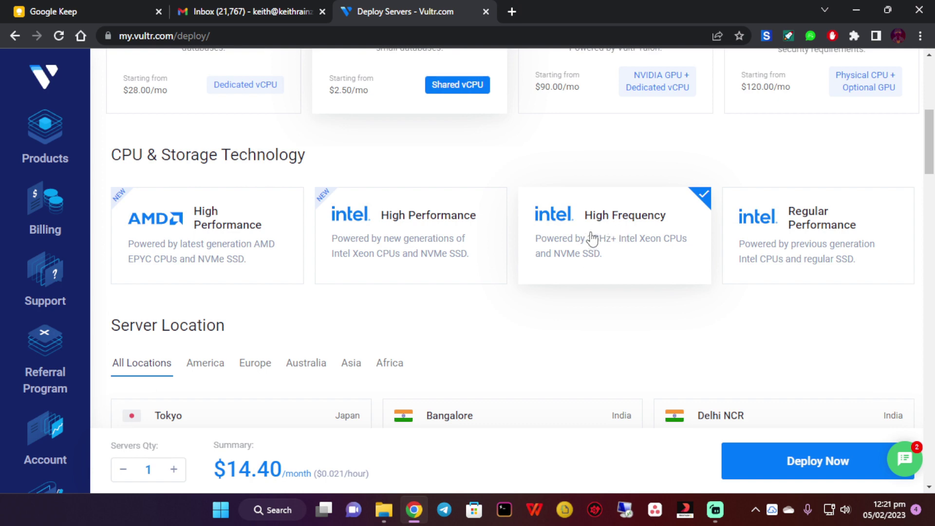
pyautogui.moveTo(586, 239); pyautogui.dragTo(608, 253)
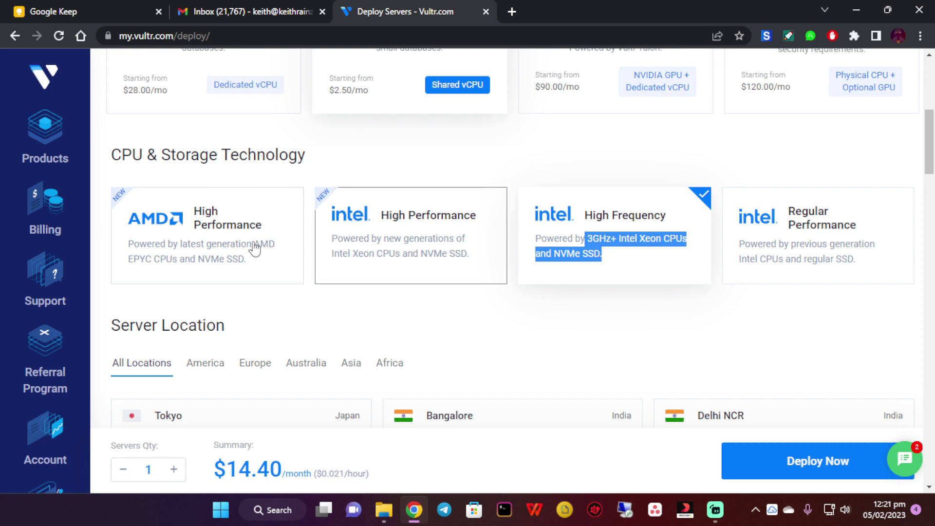
pyautogui.click(179, 241)
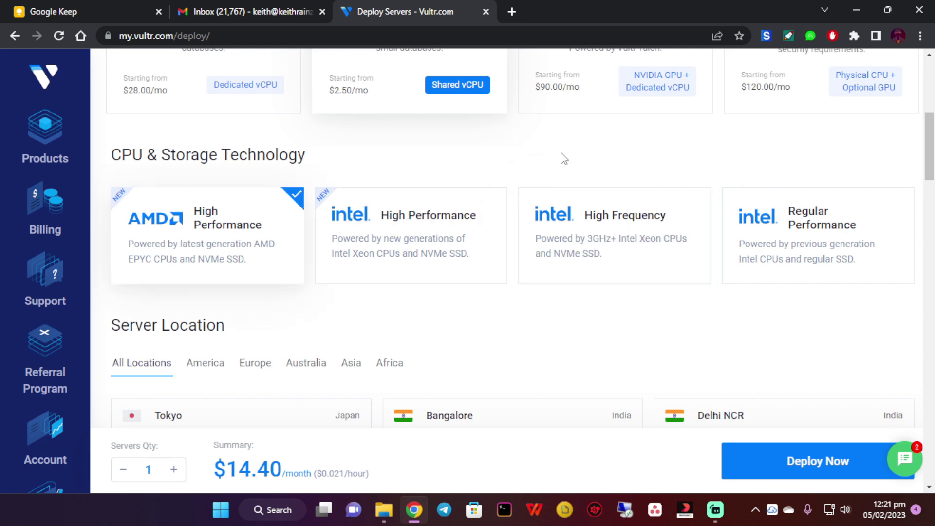
pyautogui.click(609, 267)
pyautogui.scroll(-4, 599, 185)
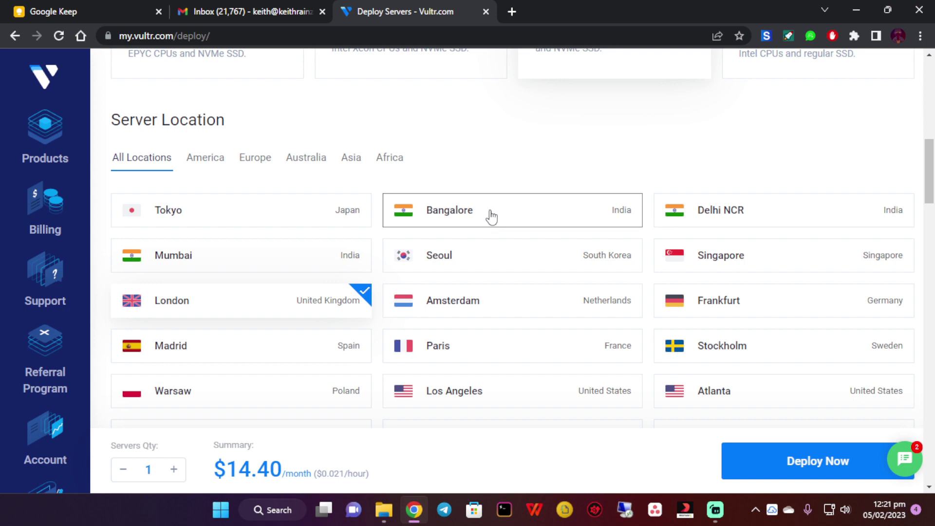
pyautogui.scroll(-3, 492, 217)
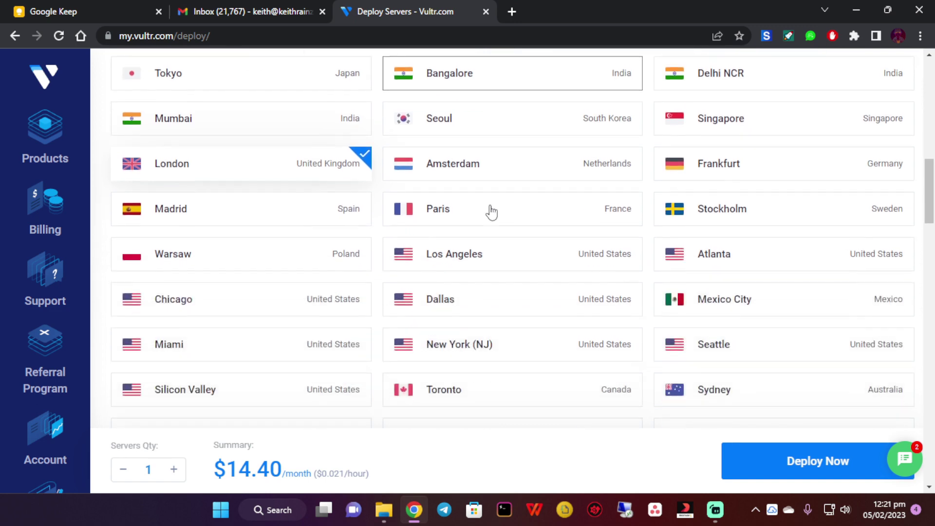
pyautogui.scroll(-1, 489, 286)
pyautogui.scroll(2, 378, 245)
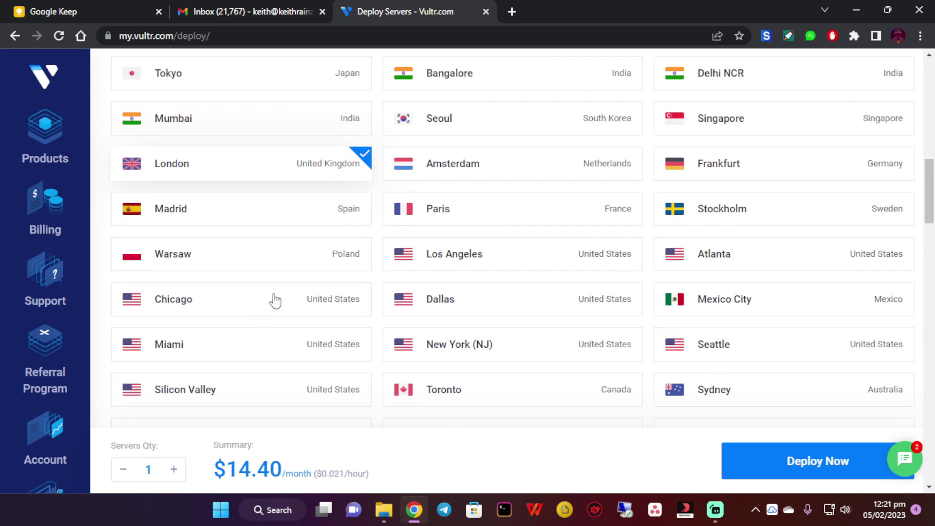
pyautogui.scroll(1, 317, 247)
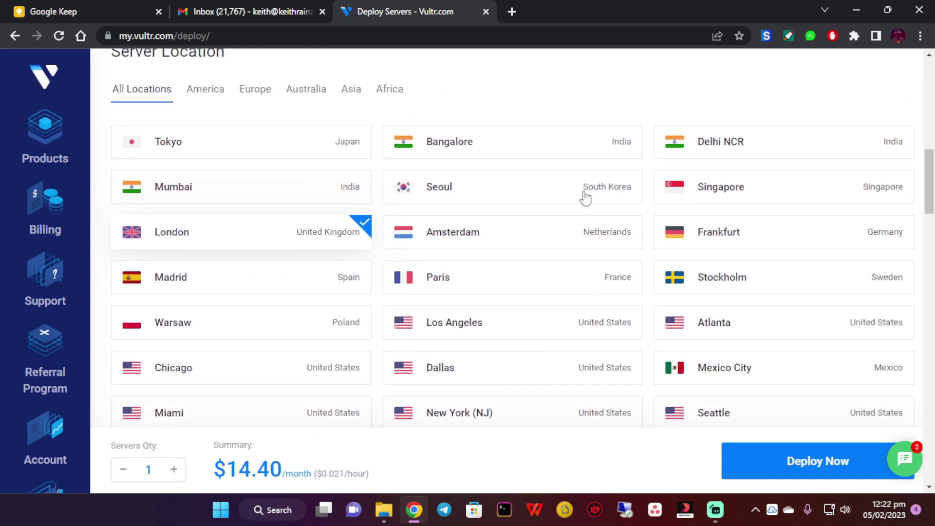
pyautogui.scroll(-1, 446, 293)
pyautogui.scroll(1, 451, 298)
pyautogui.scroll(1, 390, 258)
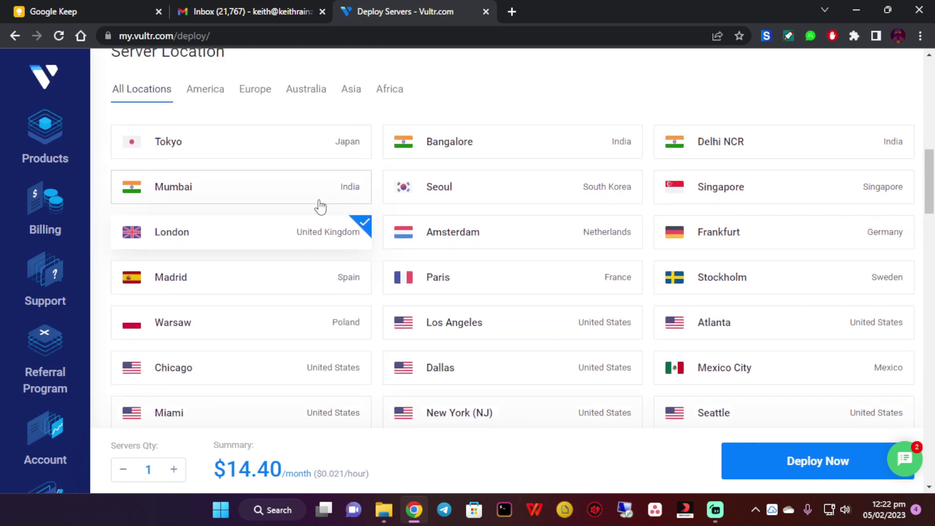
pyautogui.scroll(-5, 319, 242)
pyautogui.scroll(-4, 399, 295)
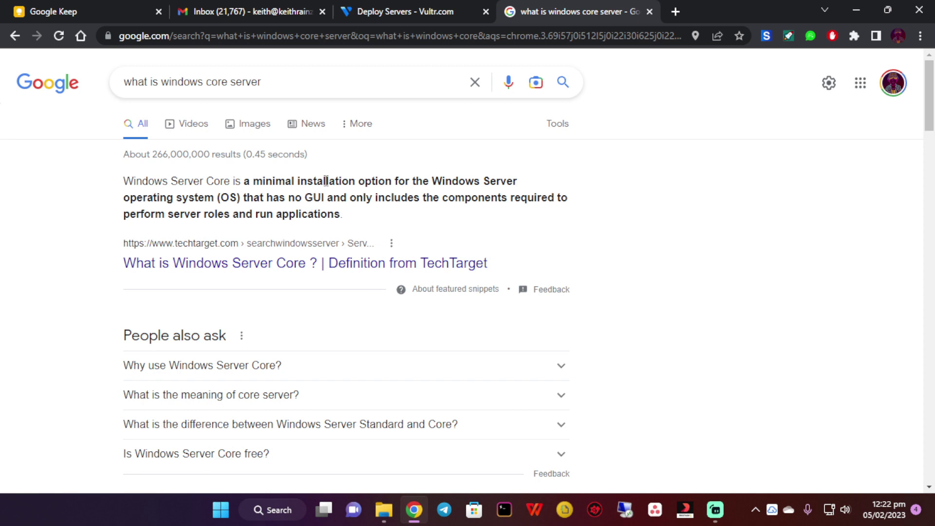
# View Google image results for 'what is windows core server', then return to the Vultr deploy tab
pyautogui.click(246, 125)
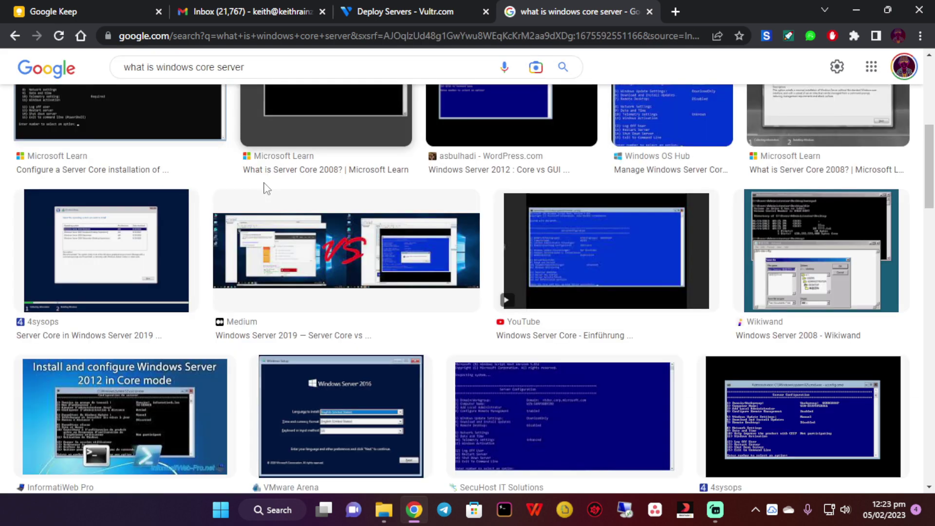
pyautogui.scroll(5, 265, 188)
pyautogui.click(378, 1)
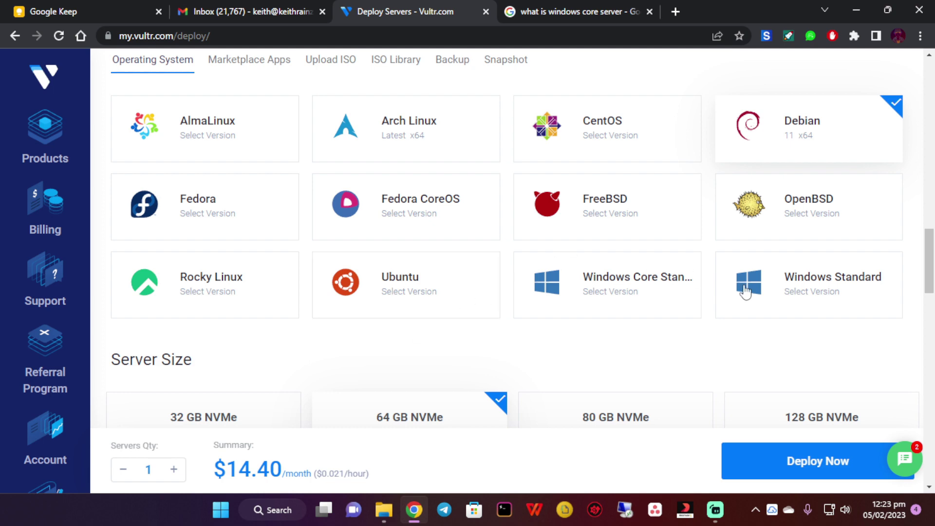
# Choose Windows Standard 2022 x64 as the server's operating system
pyautogui.click(847, 303)
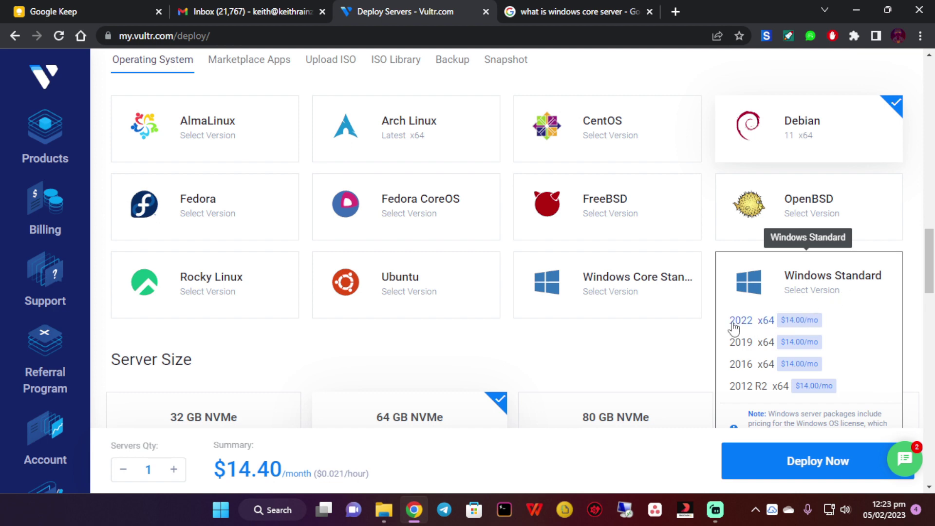
pyautogui.click(774, 321)
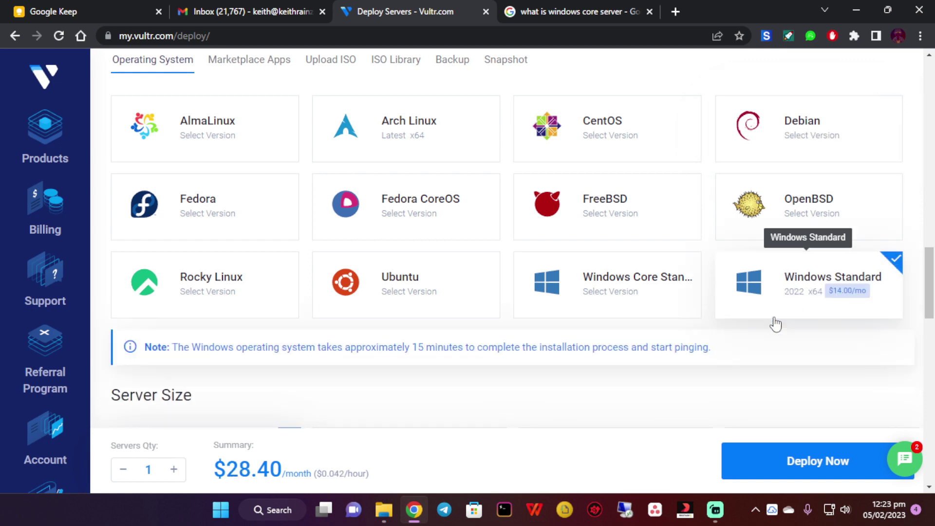
pyautogui.moveTo(273, 348); pyautogui.dragTo(507, 367)
pyautogui.click(254, 397)
# Keep the 64 GB NVMe plan, name the server 'windows', and deploy it
pyautogui.scroll(-1, 265, 376)
pyautogui.scroll(-2, 299, 355)
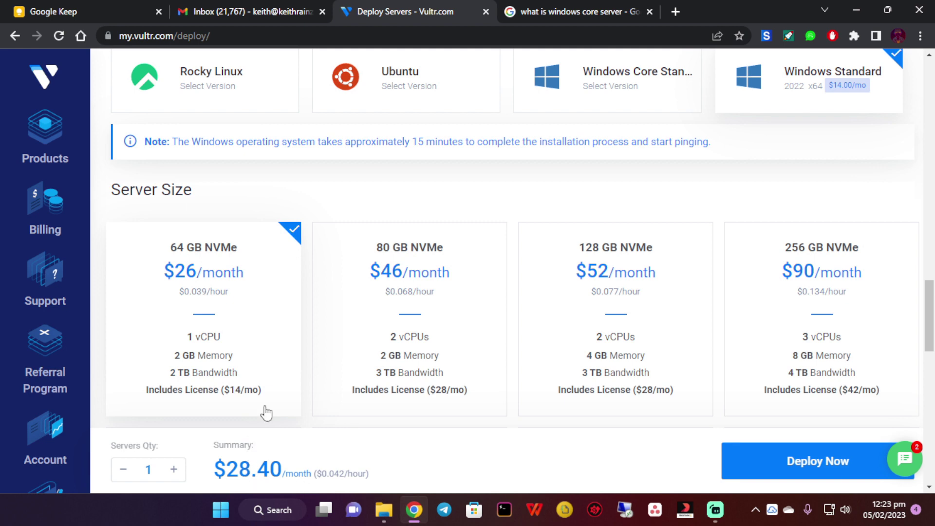
pyautogui.scroll(-1, 270, 378)
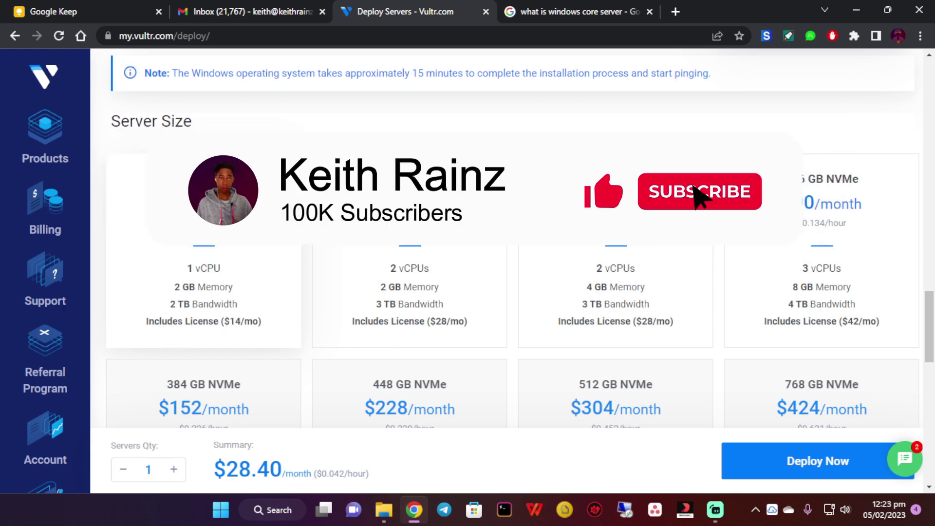
pyautogui.scroll(-10, 750, 248)
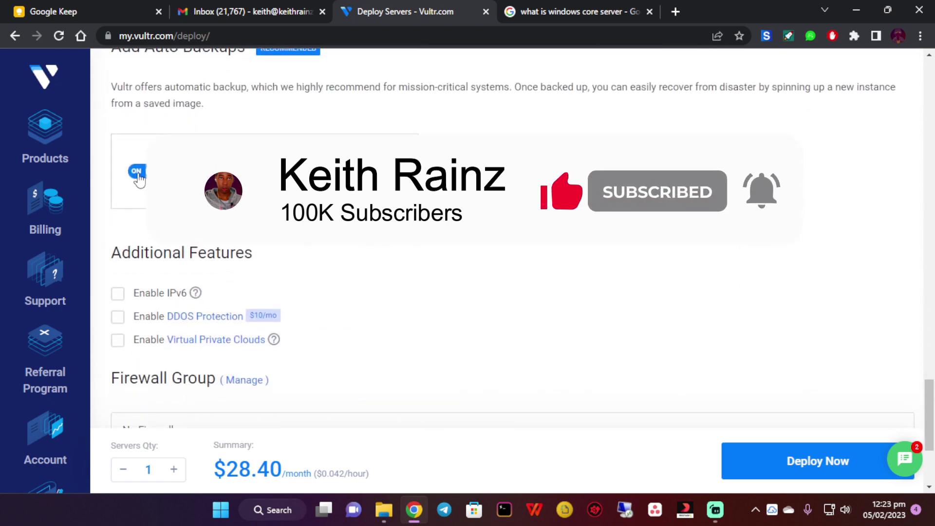
pyautogui.scroll(-1, 267, 313)
pyautogui.scroll(-2, 267, 313)
pyautogui.scroll(-1, 195, 321)
pyautogui.click(173, 341)
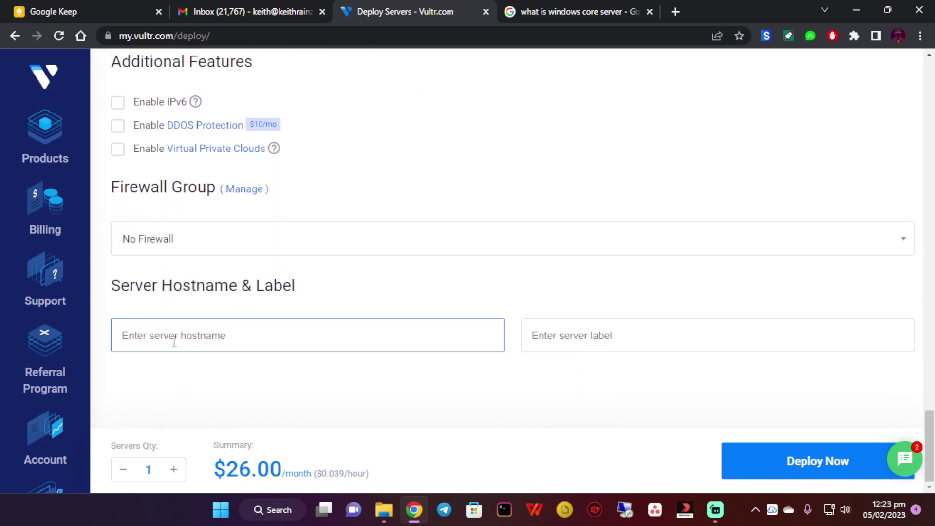
pyautogui.write('windows')
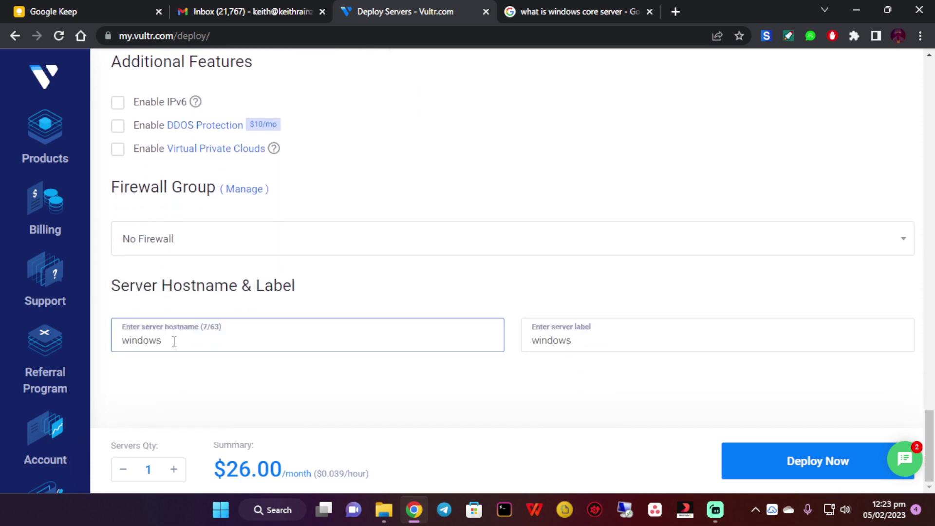
pyautogui.click(791, 462)
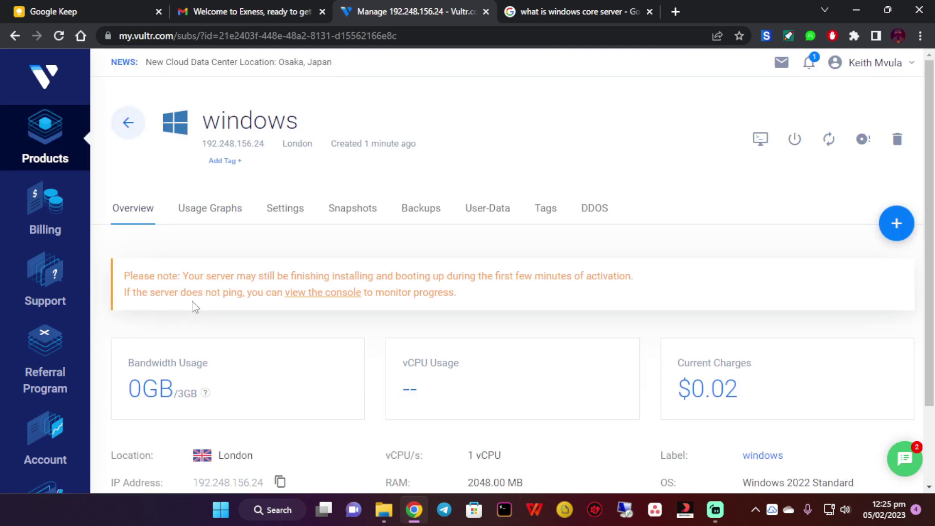
# Download the windows server's RDP connection file, 63521617.rdp, then reload the overview page
pyautogui.moveTo(133, 276); pyautogui.dragTo(455, 293)
pyautogui.scroll(-2, 317, 356)
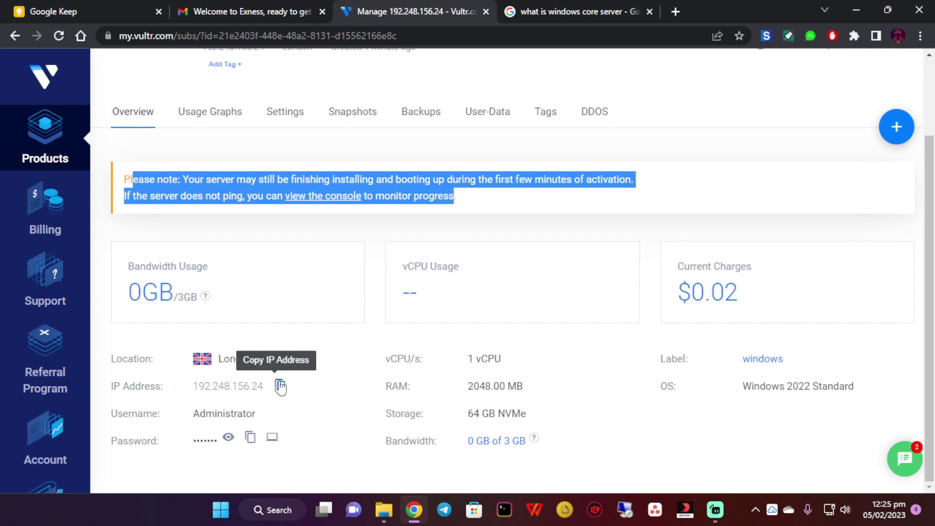
pyautogui.click(336, 392)
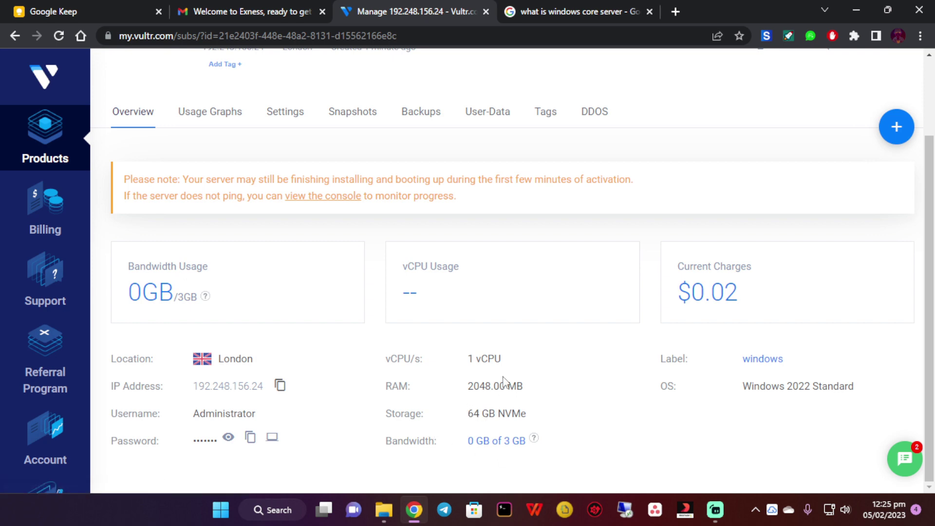
pyautogui.scroll(3, 504, 382)
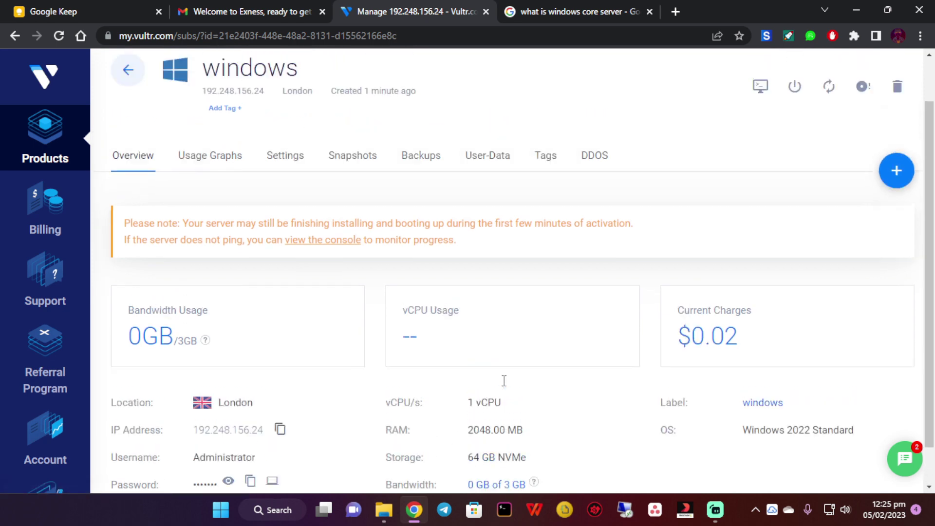
pyautogui.scroll(-3, 501, 386)
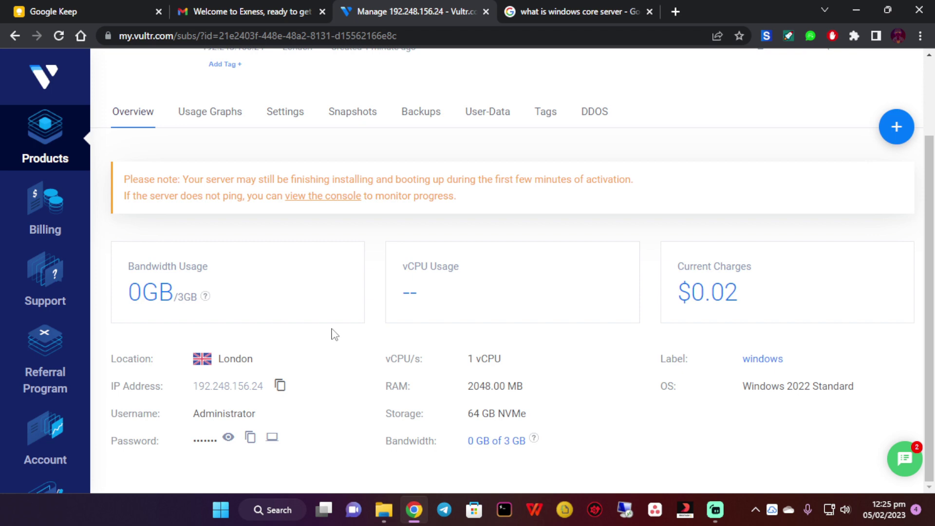
pyautogui.scroll(2, 331, 335)
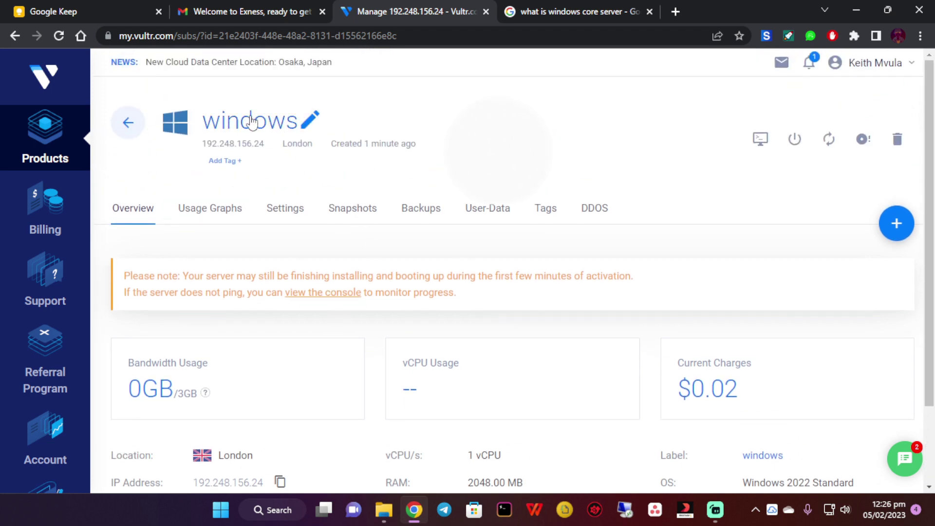
pyautogui.scroll(-2, 292, 288)
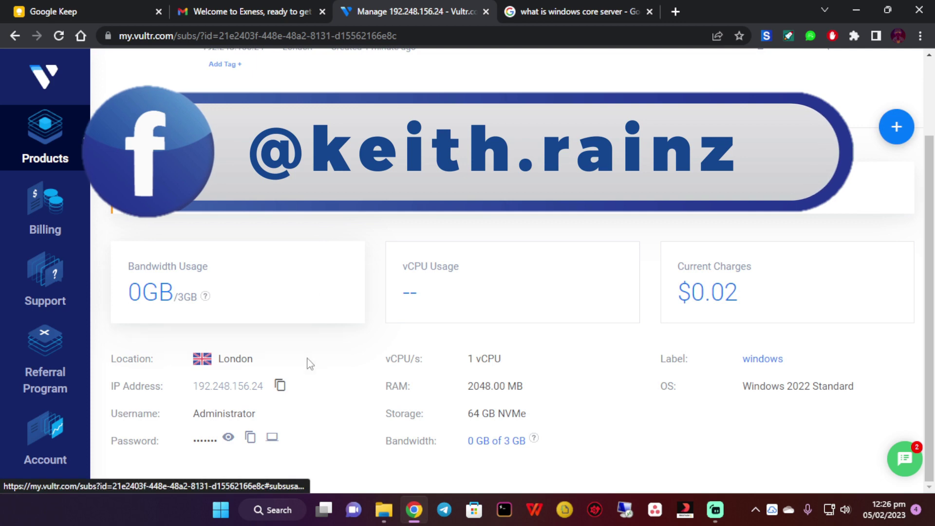
pyautogui.click(272, 438)
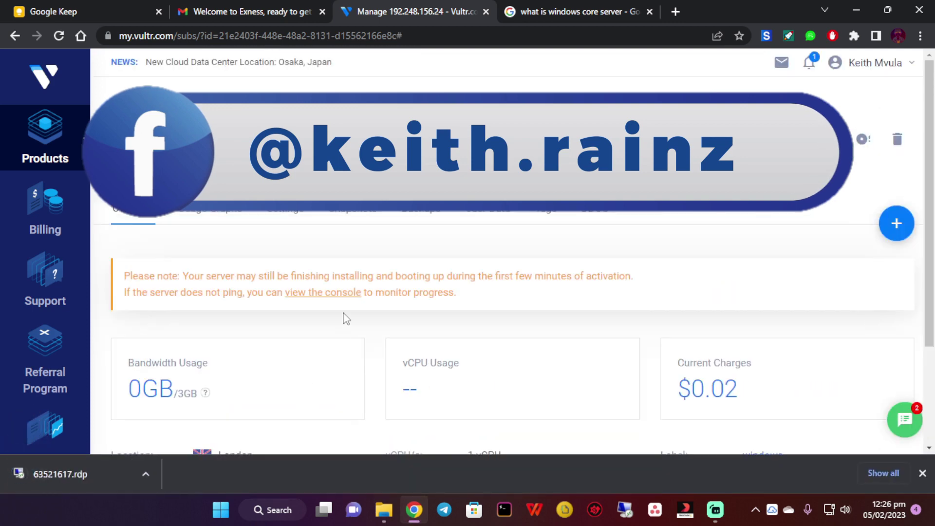
pyautogui.scroll(-3, 346, 319)
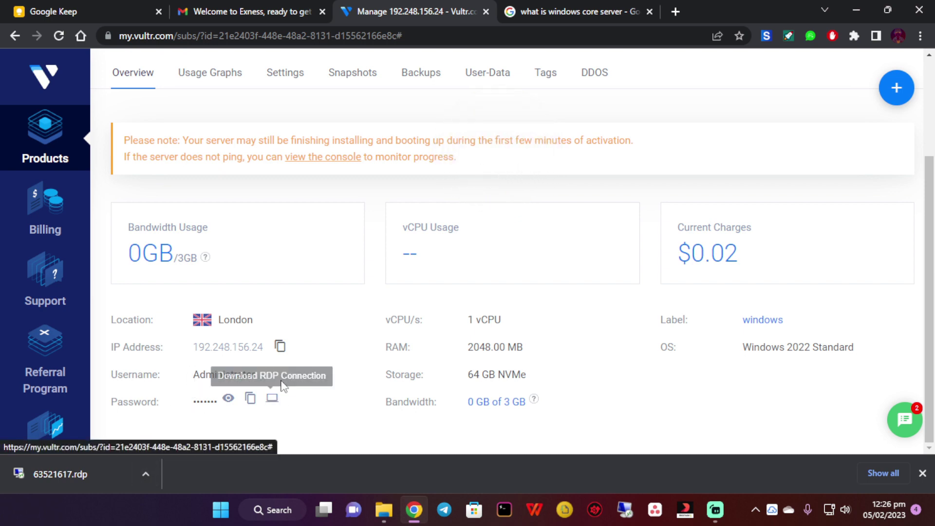
pyautogui.click(58, 39)
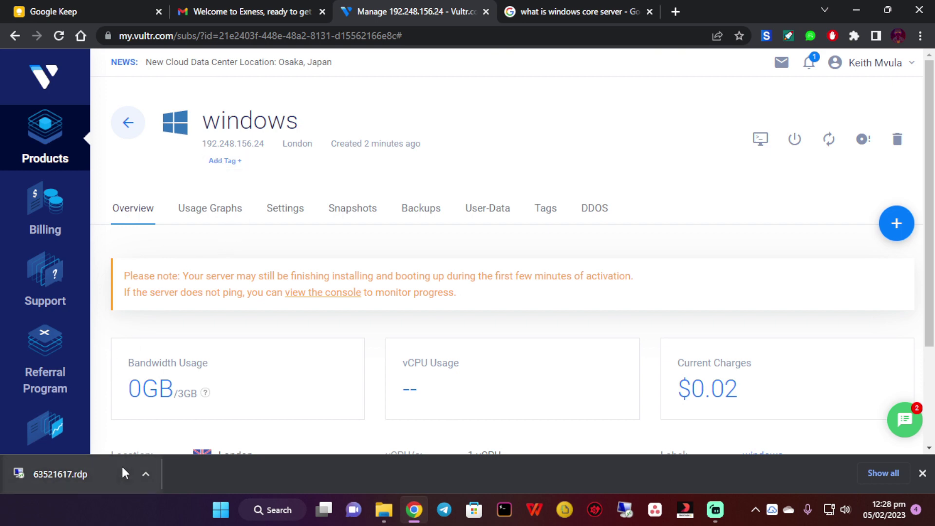
# Open the downloaded 63521617.rdp file and connect despite the unidentified publisher warning
pyautogui.click(146, 474)
pyautogui.click(184, 385)
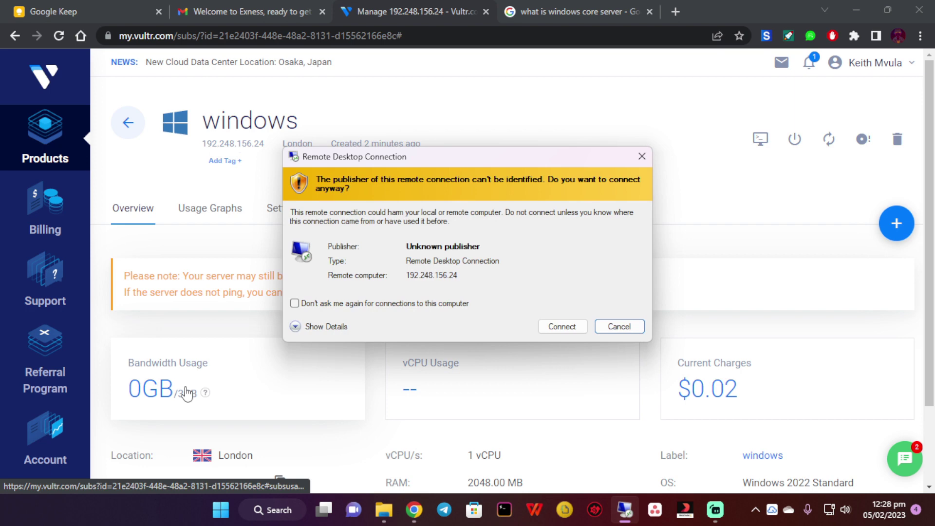
pyautogui.click(560, 326)
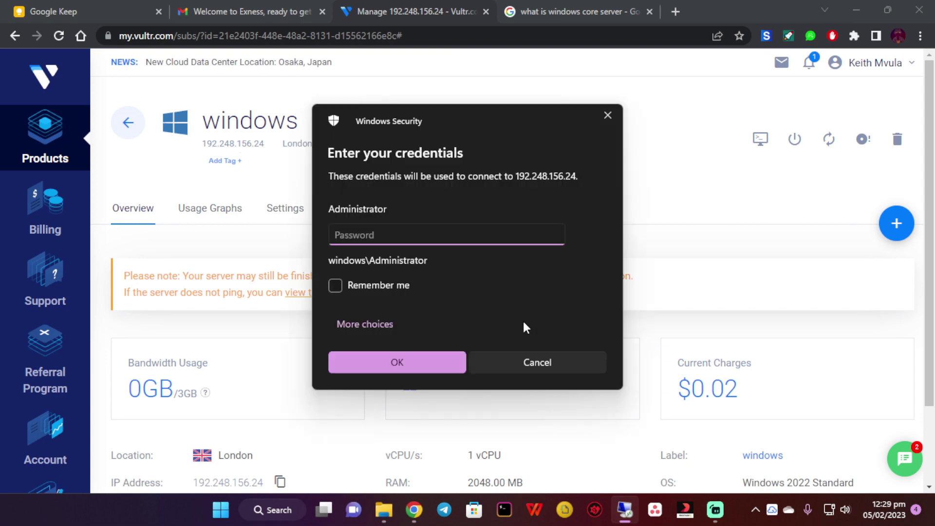
# Sign in as Administrator with the password copied from Vultr and accept the unverified certificate
pyautogui.click(275, 456)
pyautogui.scroll(-2, 282, 404)
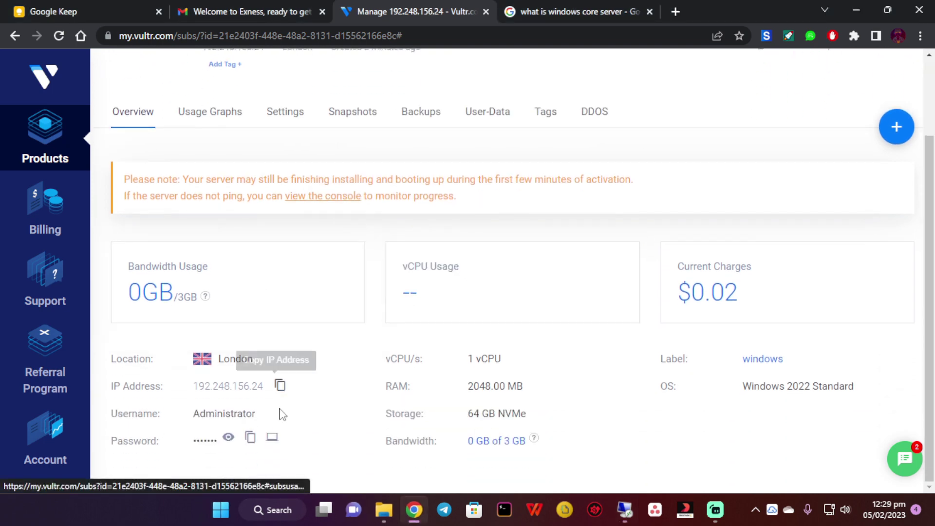
pyautogui.click(250, 437)
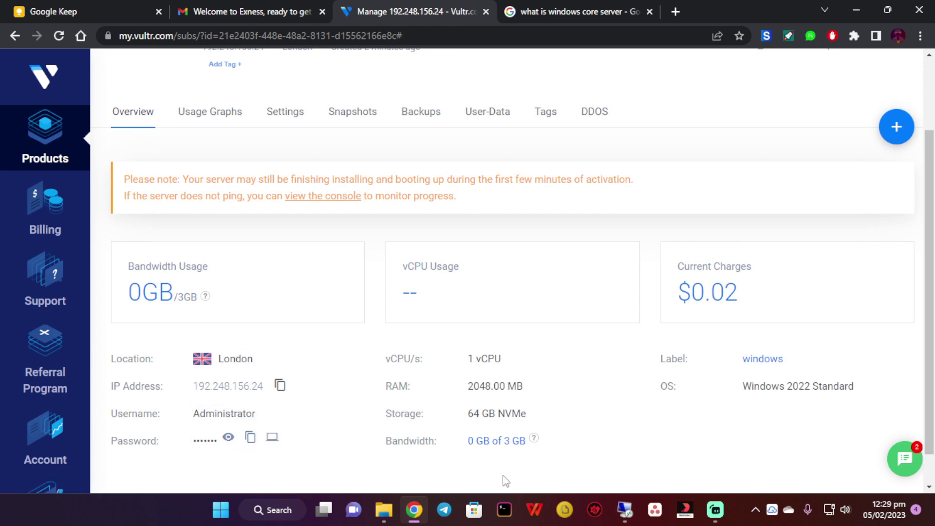
pyautogui.click(625, 510)
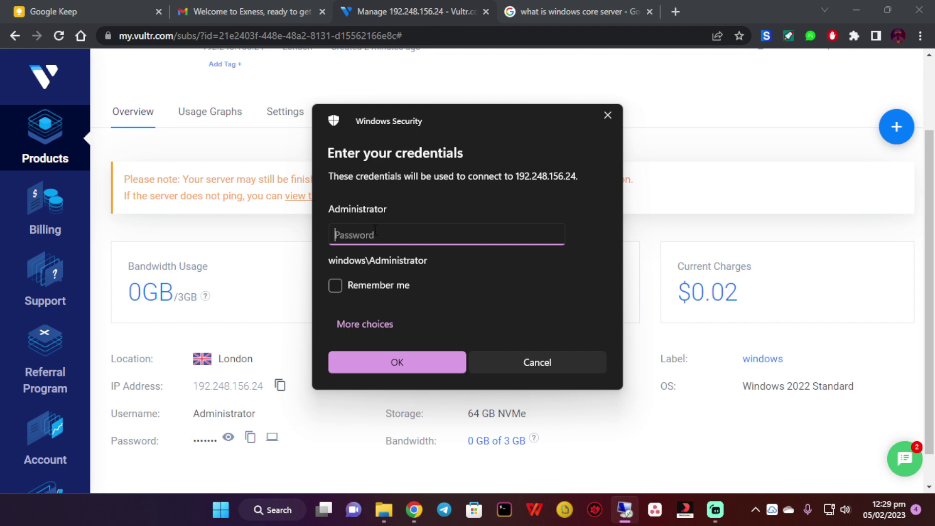
pyautogui.hotkey('ctrl', 'v')
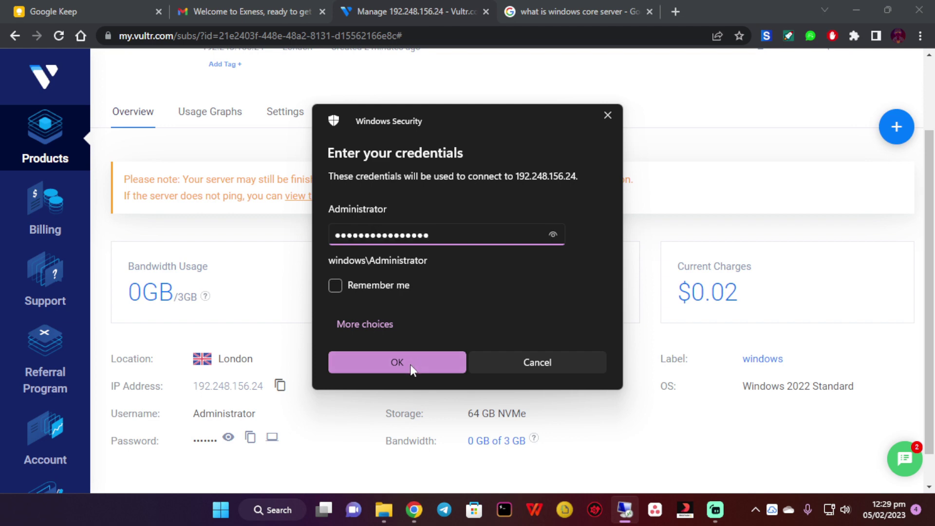
pyautogui.click(410, 365)
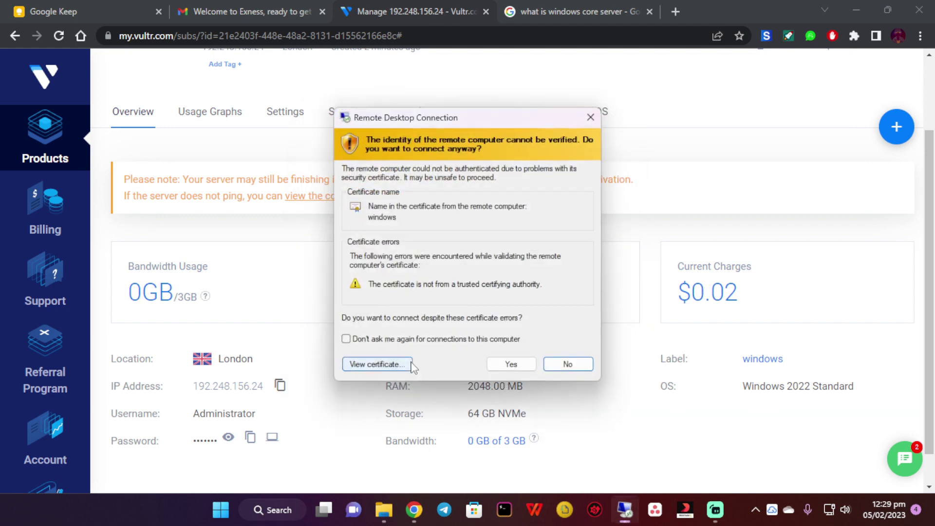
pyautogui.click(511, 365)
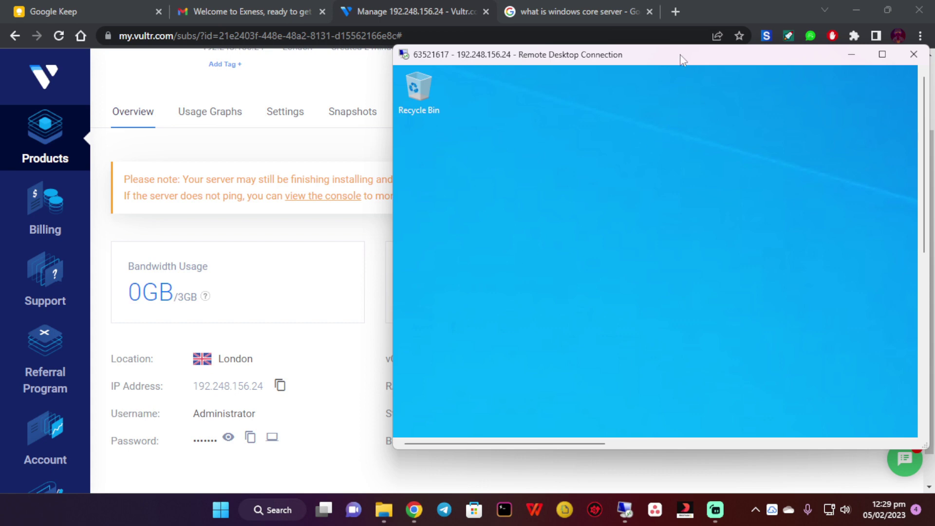
# Move the Remote Desktop window to the centre and maximize it to full screen
pyautogui.moveTo(680, 54); pyautogui.dragTo(461, 60)
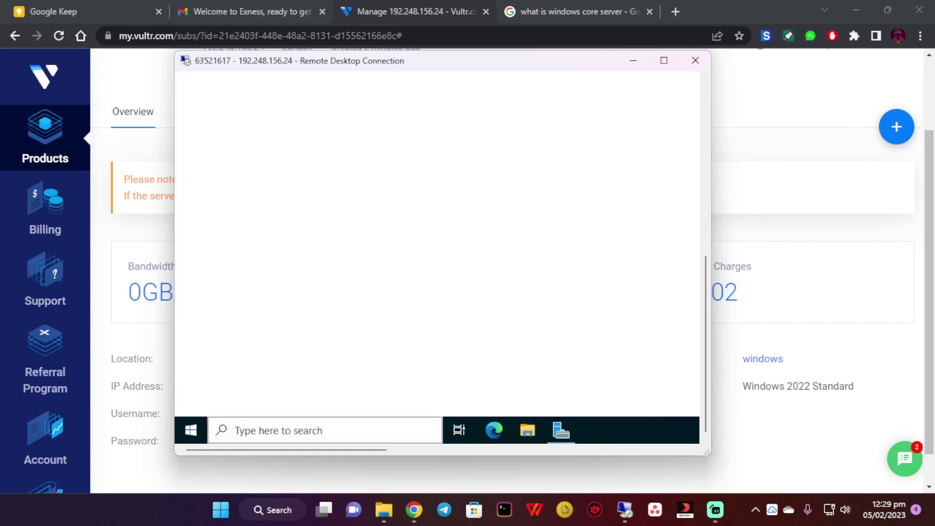
pyautogui.moveTo(354, 451); pyautogui.dragTo(355, 422)
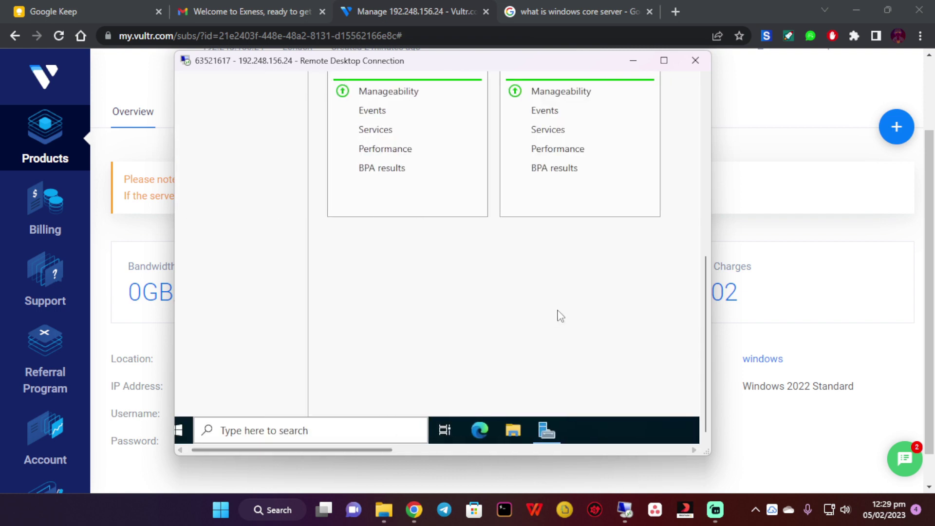
pyautogui.click(664, 60)
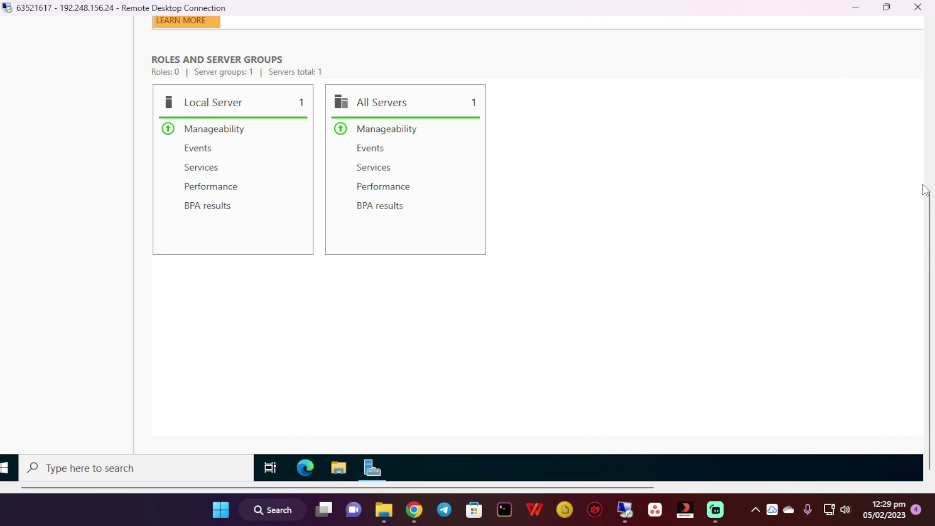
# Dismiss the Windows Admin Center suggestion and close Server Manager on the remote server
pyautogui.moveTo(926, 193); pyautogui.dragTo(928, 32)
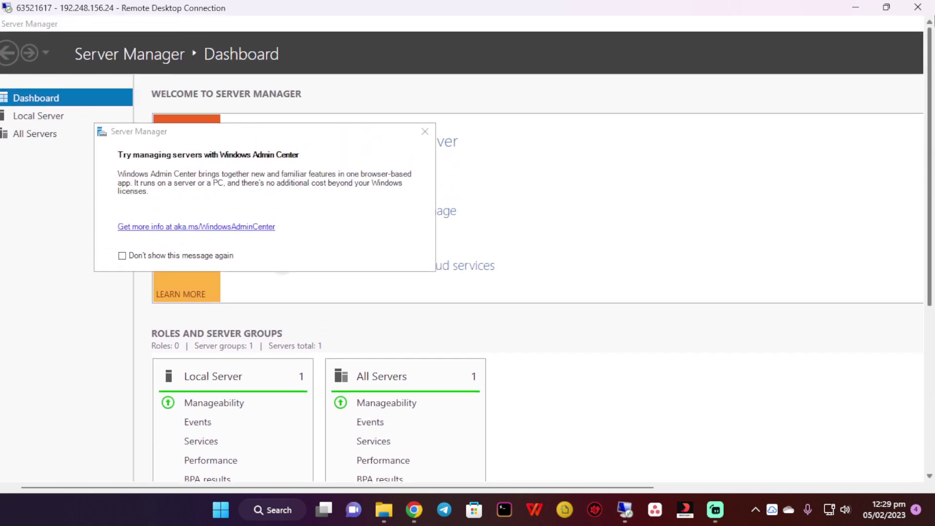
pyautogui.click(425, 133)
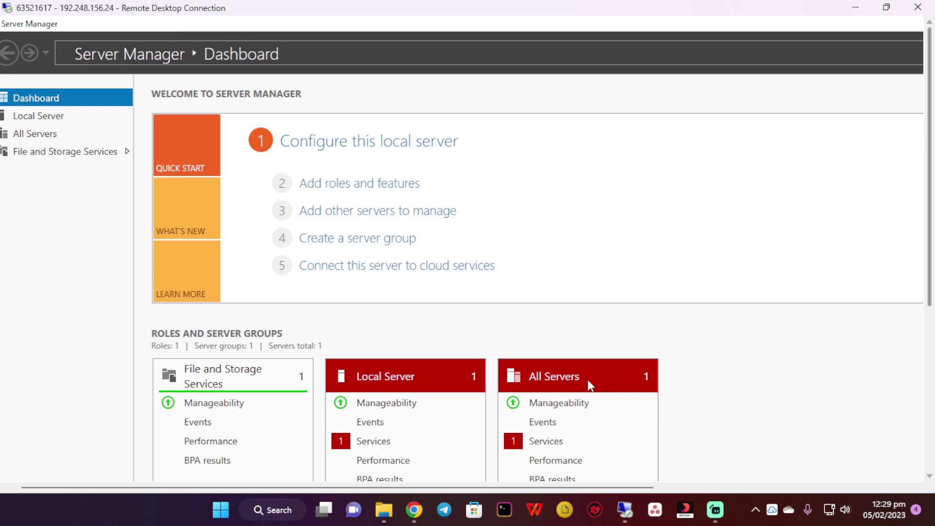
pyautogui.moveTo(624, 487); pyautogui.dragTo(850, 483)
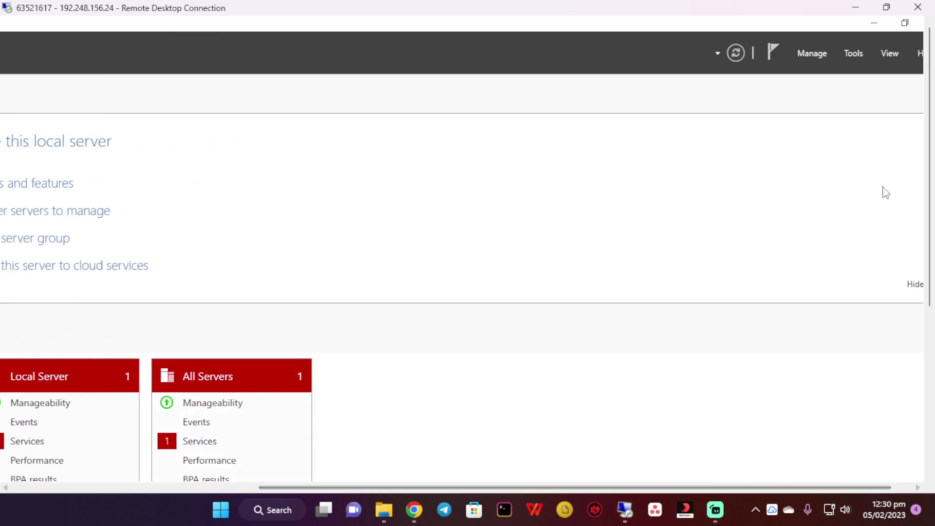
pyautogui.moveTo(761, 487); pyautogui.dragTo(781, 489)
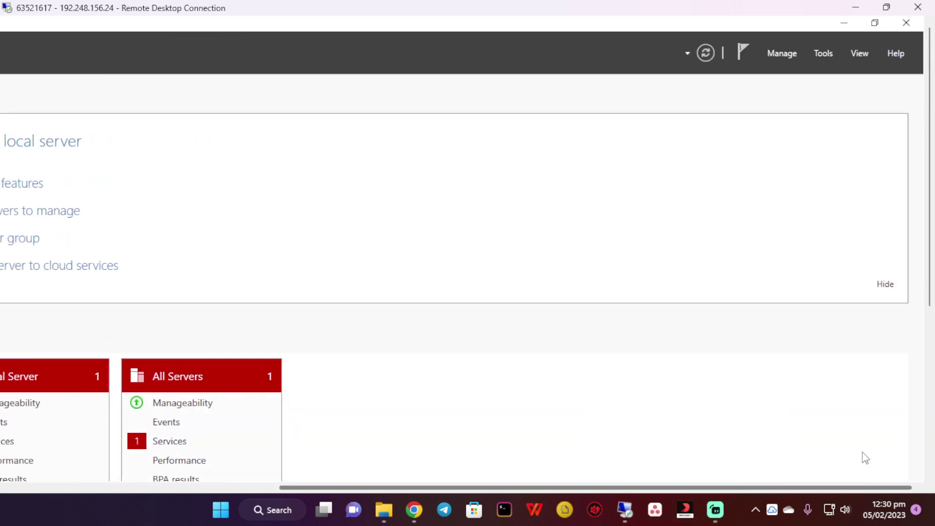
pyautogui.click(904, 23)
pyautogui.moveTo(824, 490); pyautogui.dragTo(294, 430)
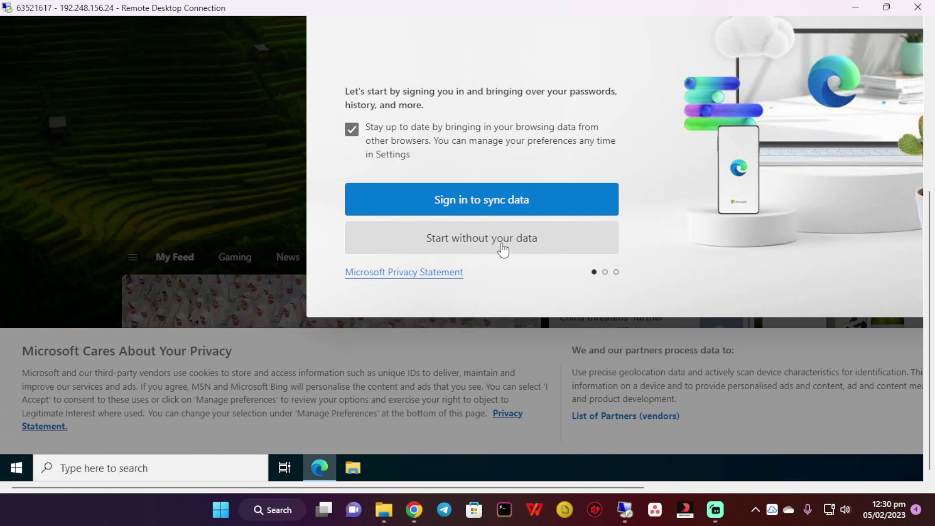
# Skip Edge sign-in and Google data import, then confirm and start browsing
pyautogui.click(503, 249)
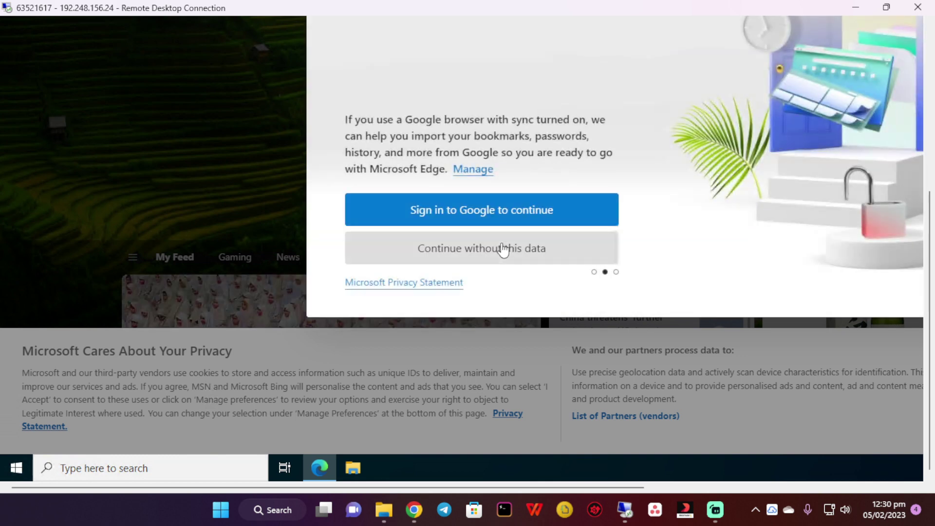
pyautogui.click(498, 254)
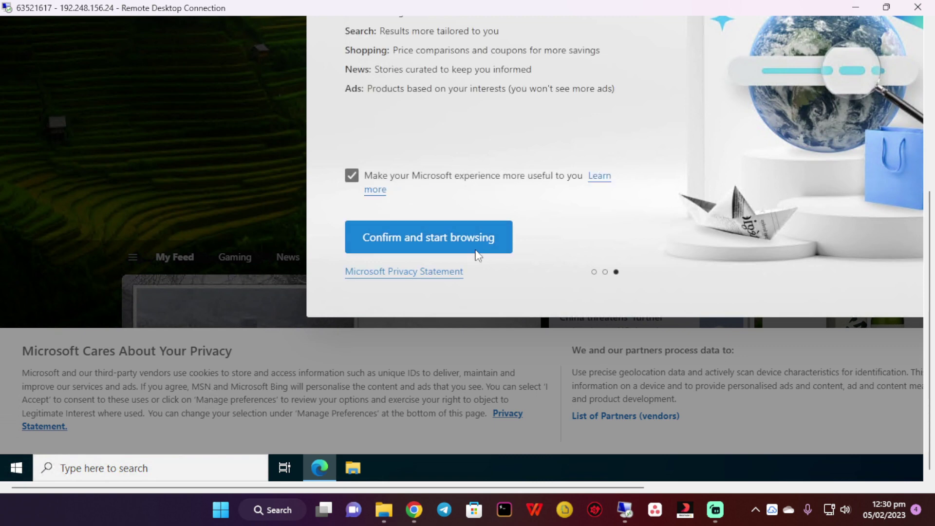
pyautogui.press('Return')
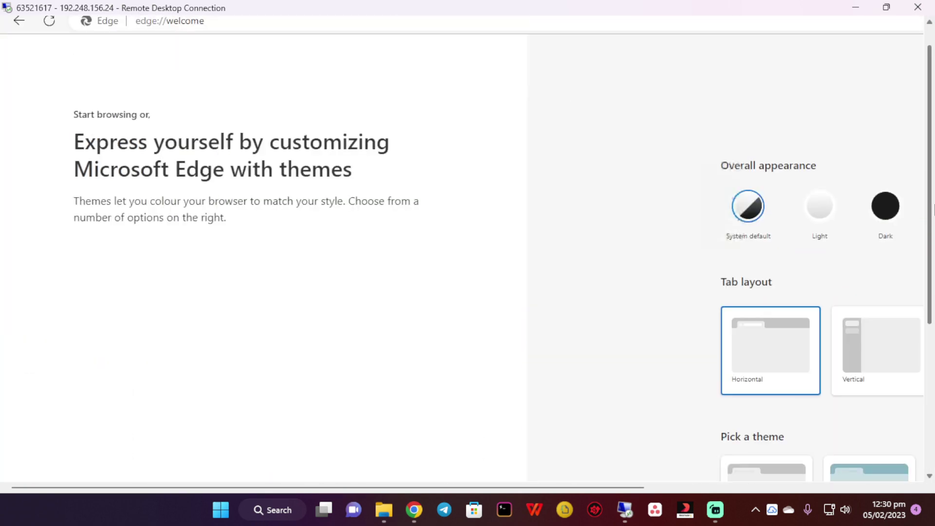
# Search 'deriv mt5' in Edge and download the Windows installer derivmt5setup.exe
pyautogui.click(258, 23)
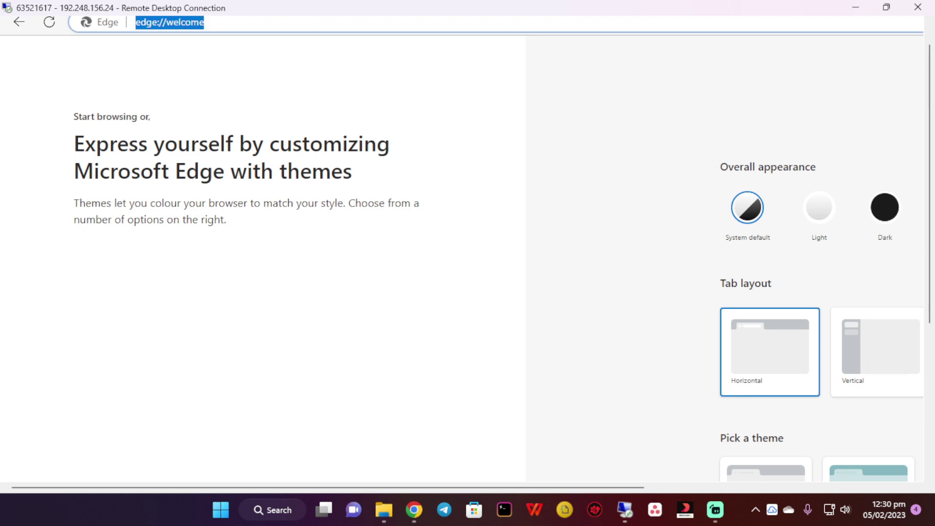
pyautogui.write('d')
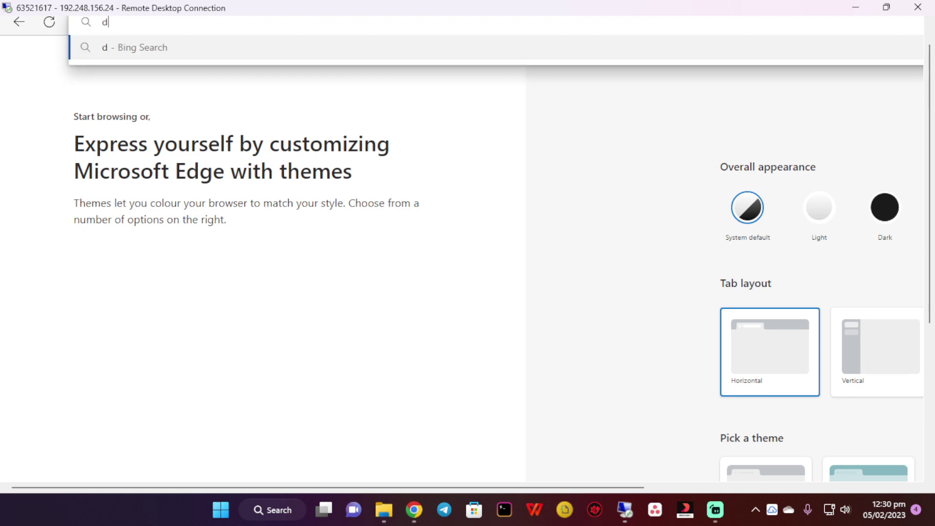
pyautogui.write('eriv mt5')
pyautogui.press('Return')
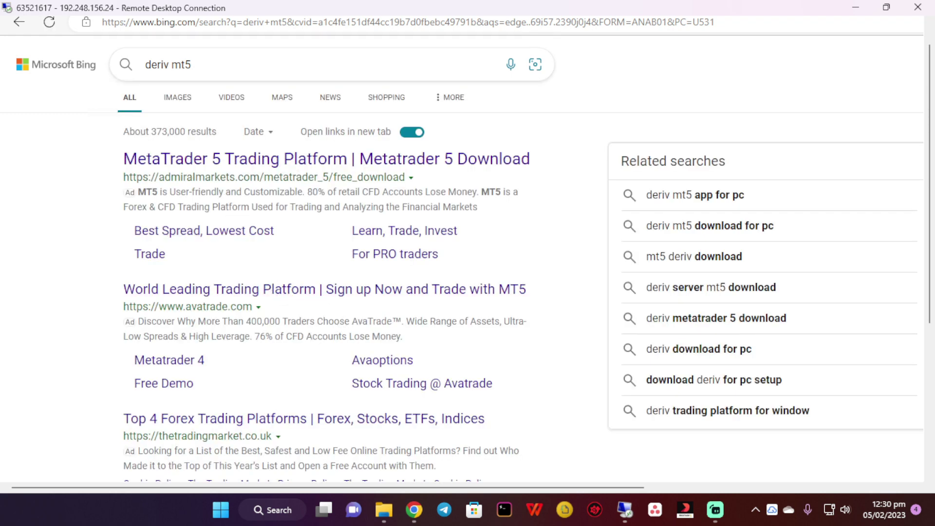
pyautogui.scroll(-8, 312, 336)
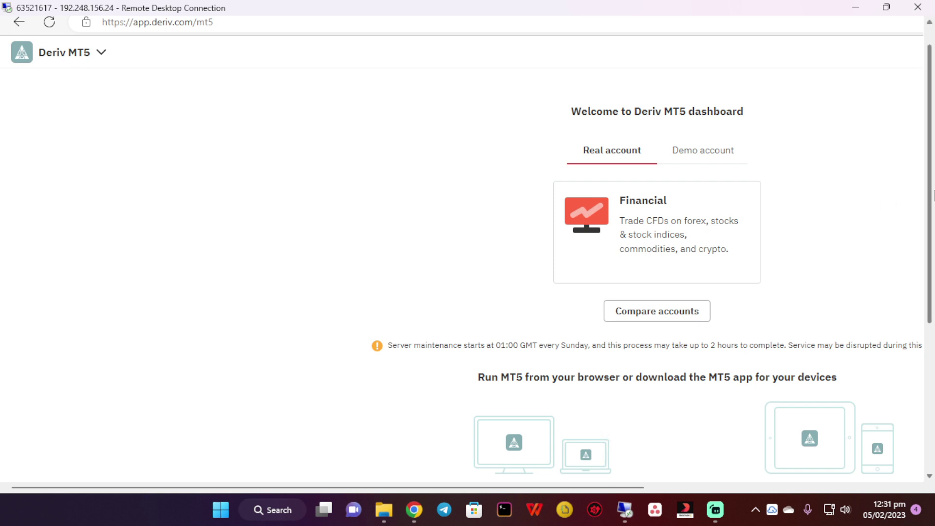
pyautogui.moveTo(931, 194); pyautogui.dragTo(932, 263)
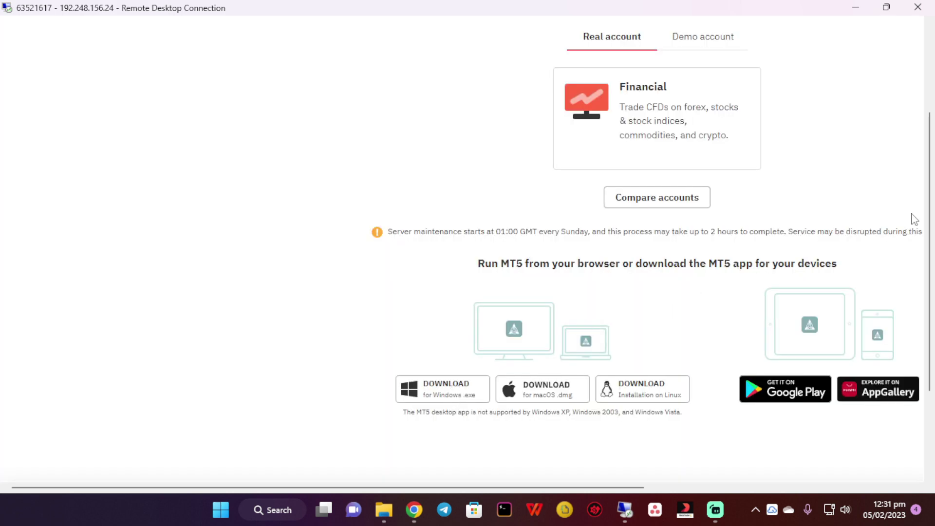
pyautogui.press('F11')
pyautogui.scroll(2, 929, 217)
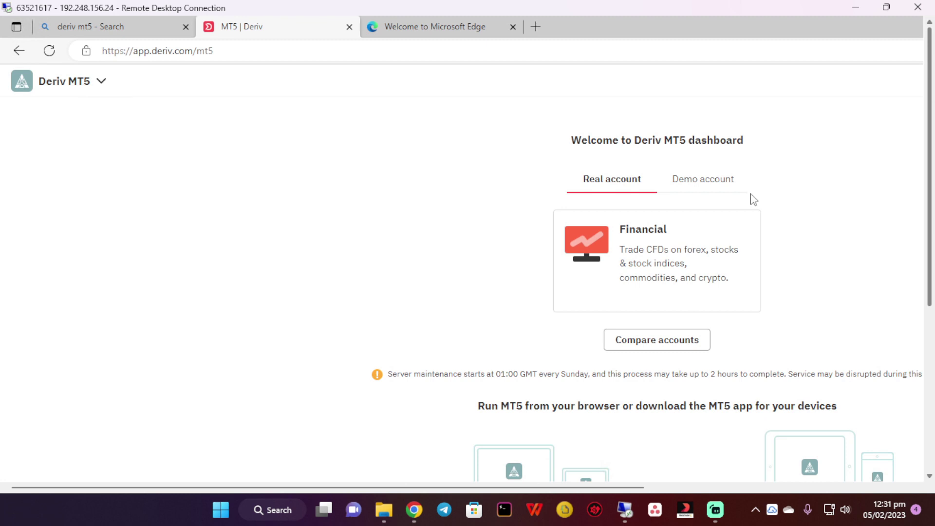
pyautogui.moveTo(525, 487); pyautogui.dragTo(839, 521)
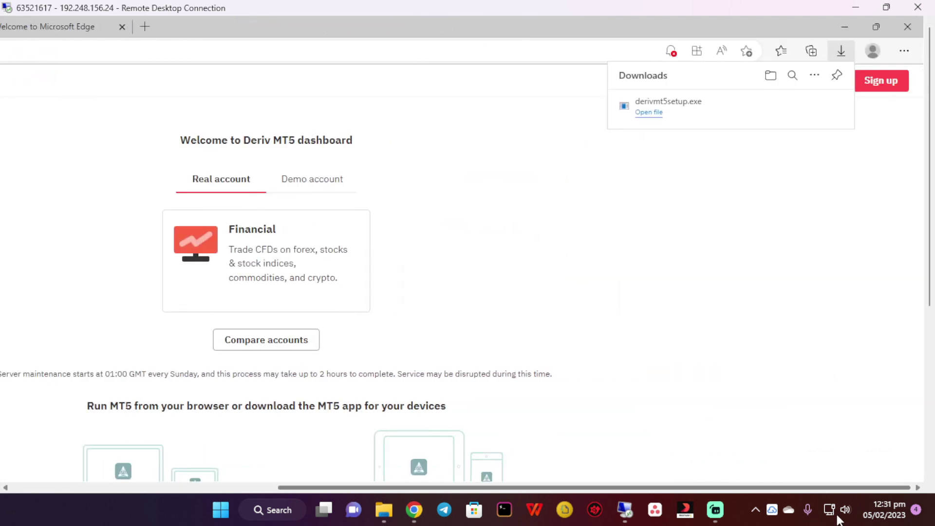
# Run derivmt5setup.exe from Edge's downloads to bring up the MetaQuotes licence agreement
pyautogui.click(649, 112)
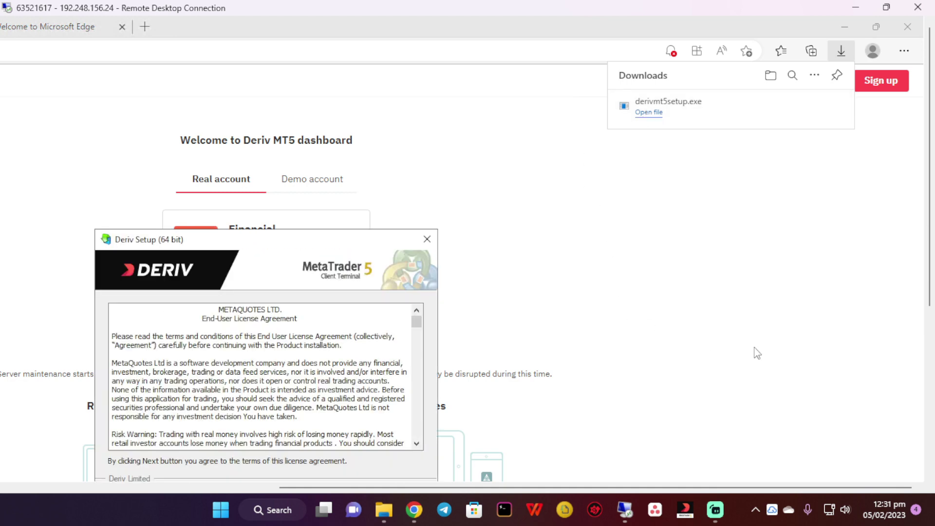
pyautogui.moveTo(929, 299); pyautogui.dragTo(932, 448)
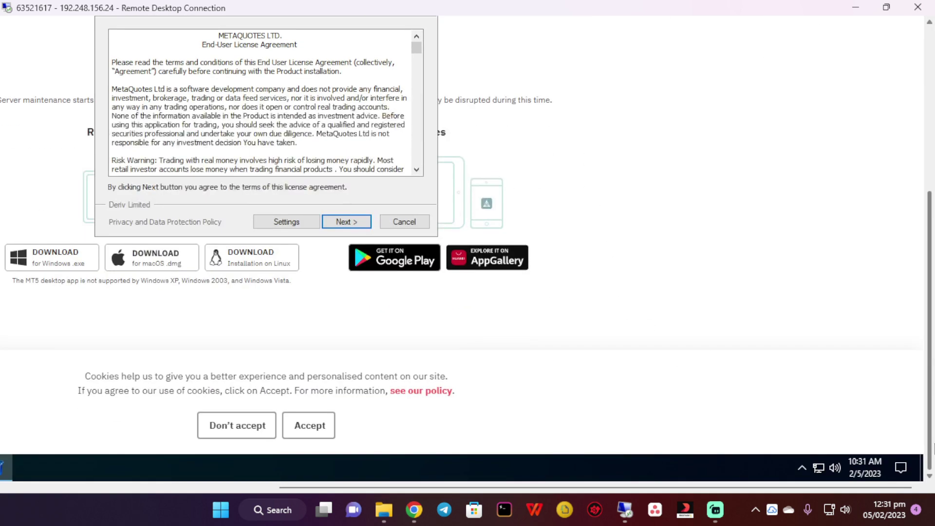
pyautogui.moveTo(359, 487); pyautogui.dragTo(108, 434)
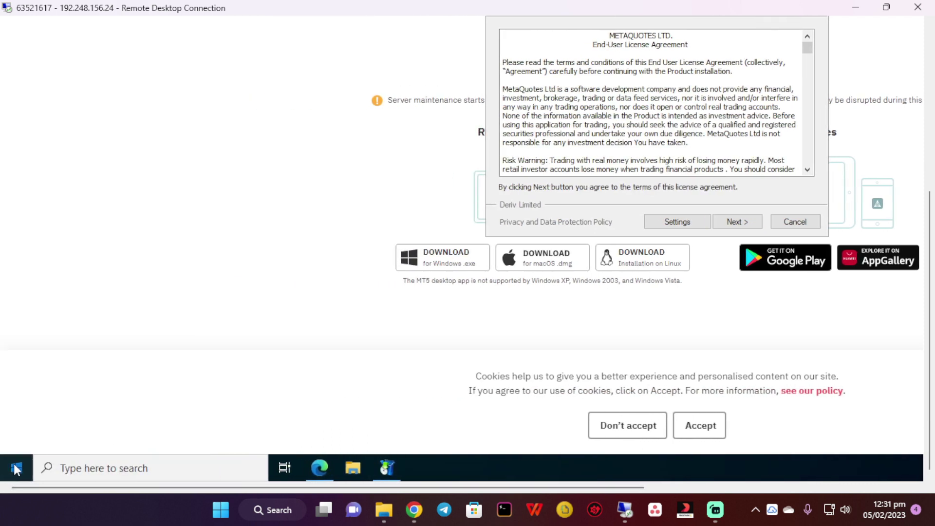
# Go to Settings > System > Display and open Advanced scaling settings on the remote server
pyautogui.click(15, 469)
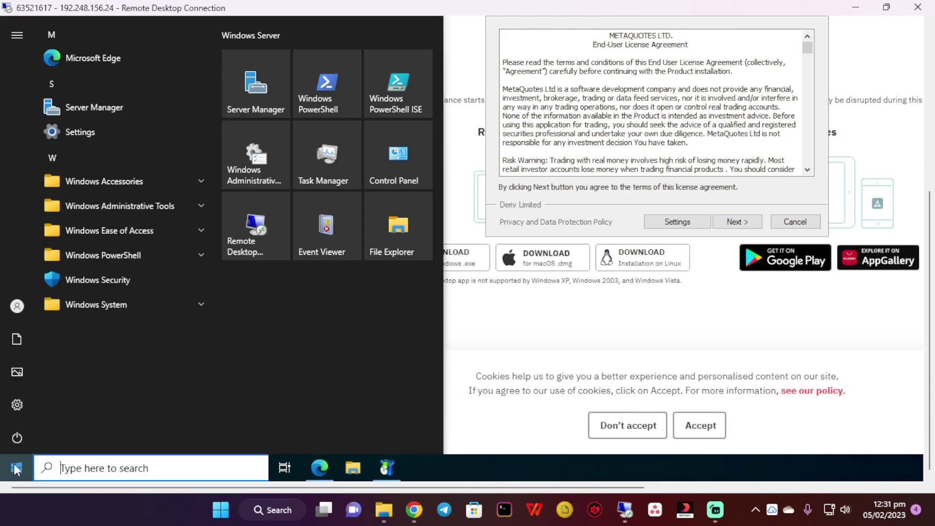
pyautogui.click(19, 400)
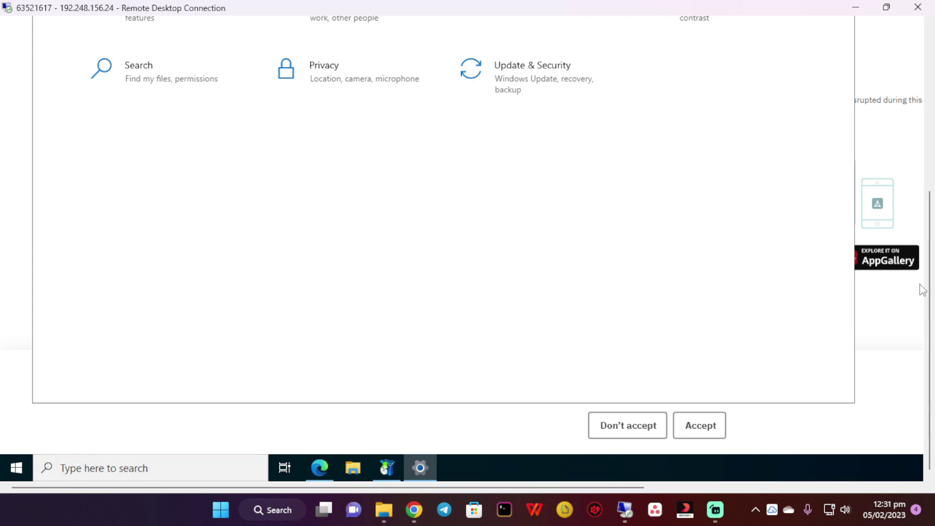
pyautogui.moveTo(928, 291); pyautogui.dragTo(929, 169)
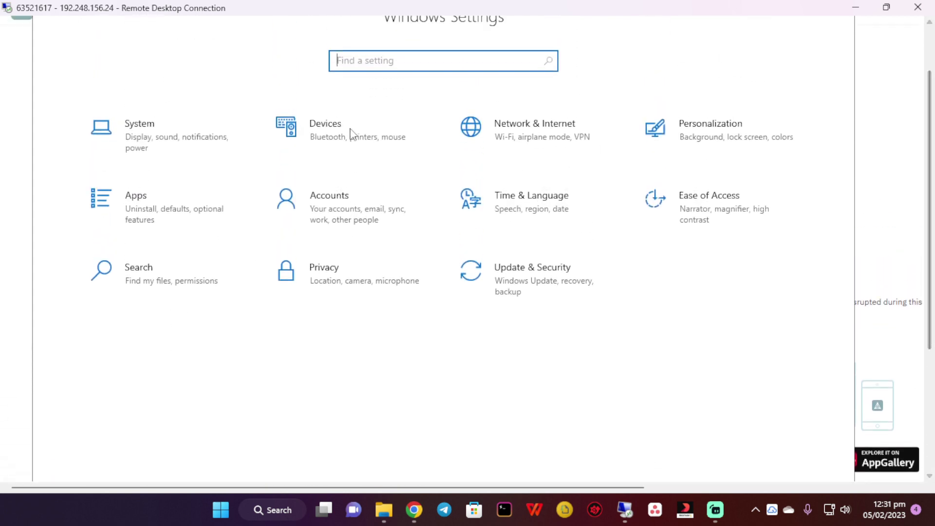
pyautogui.click(201, 132)
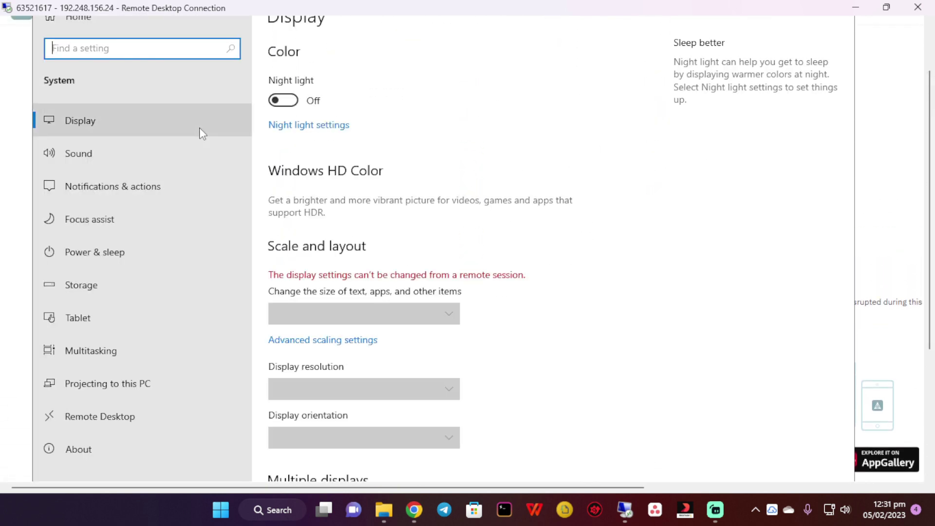
pyautogui.click(406, 323)
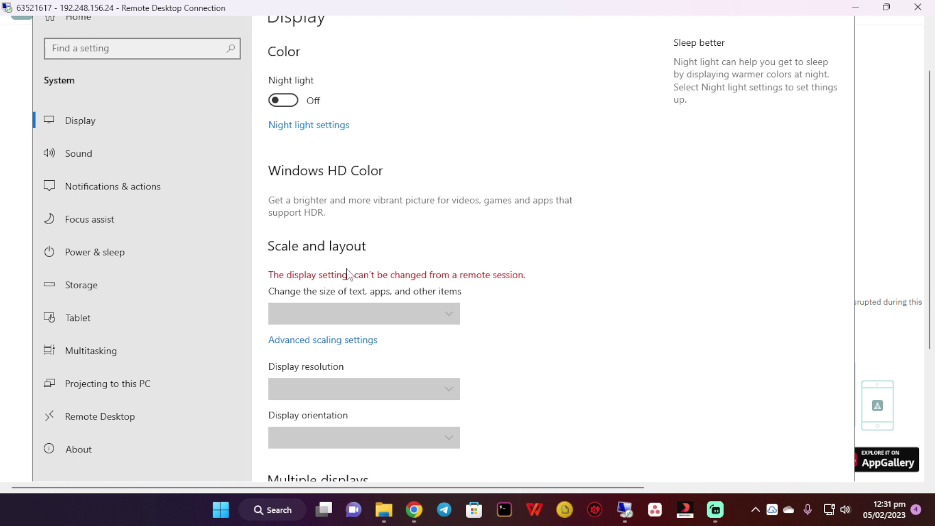
pyautogui.click(330, 340)
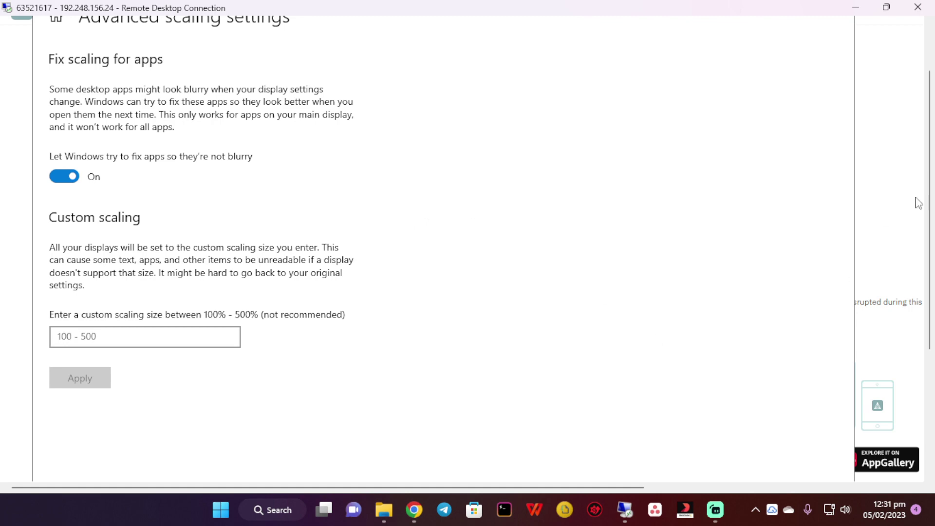
pyautogui.moveTo(930, 195); pyautogui.dragTo(928, 155)
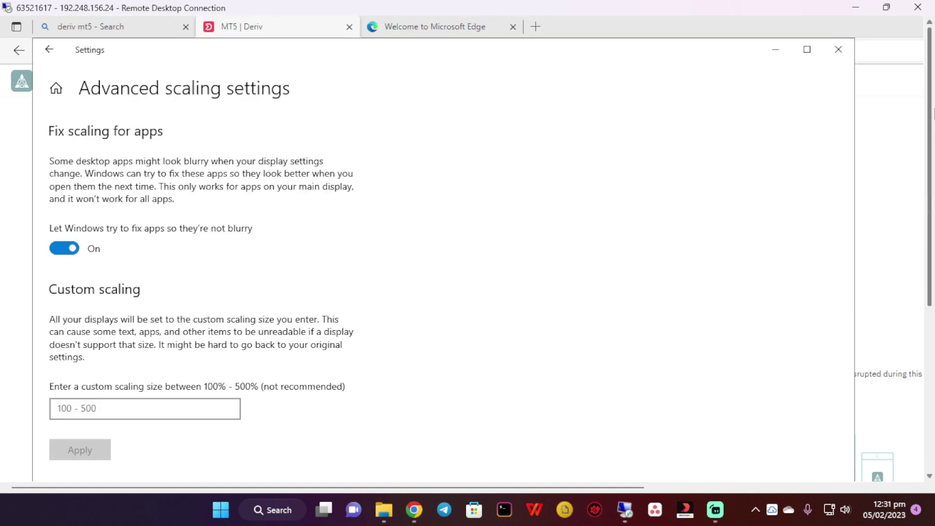
# Close Settings, accept the licence to install Deriv MT5, and finish to launch the terminal
pyautogui.click(839, 50)
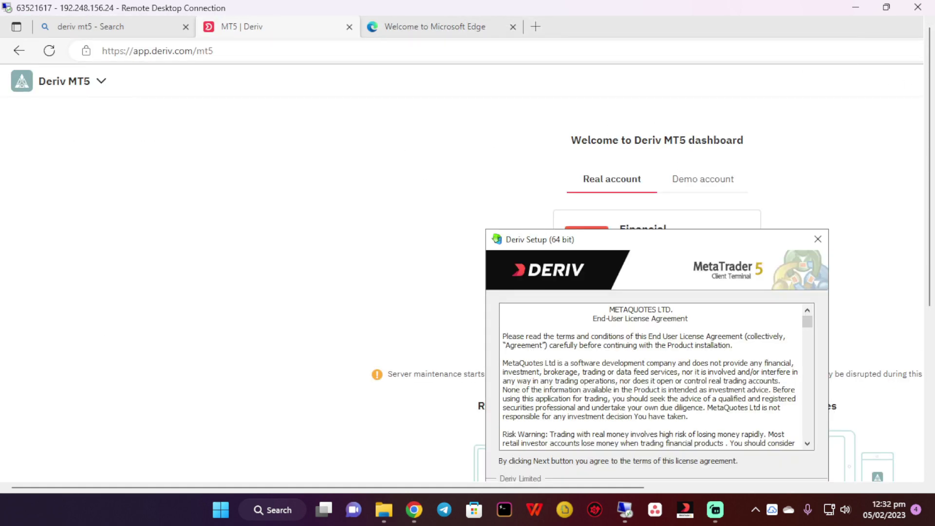
pyautogui.moveTo(628, 239); pyautogui.dragTo(490, 158)
pyautogui.click(594, 415)
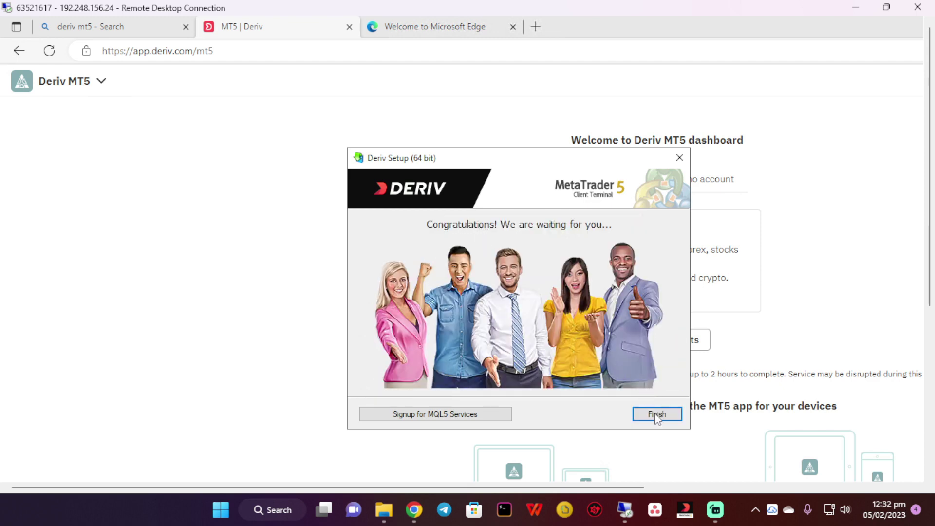
pyautogui.click(655, 413)
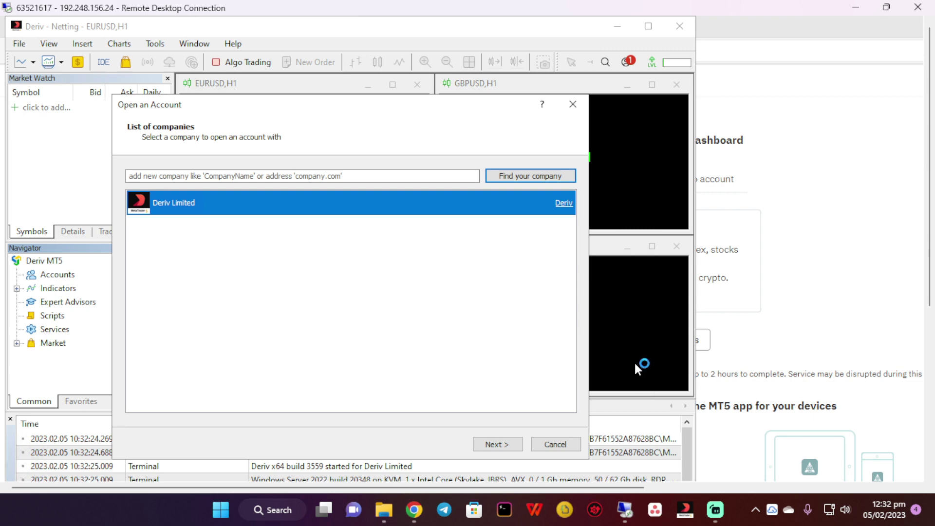
# Connect to the existing Deriv-Demo account by pasting its login number and entering the password
pyautogui.click(505, 442)
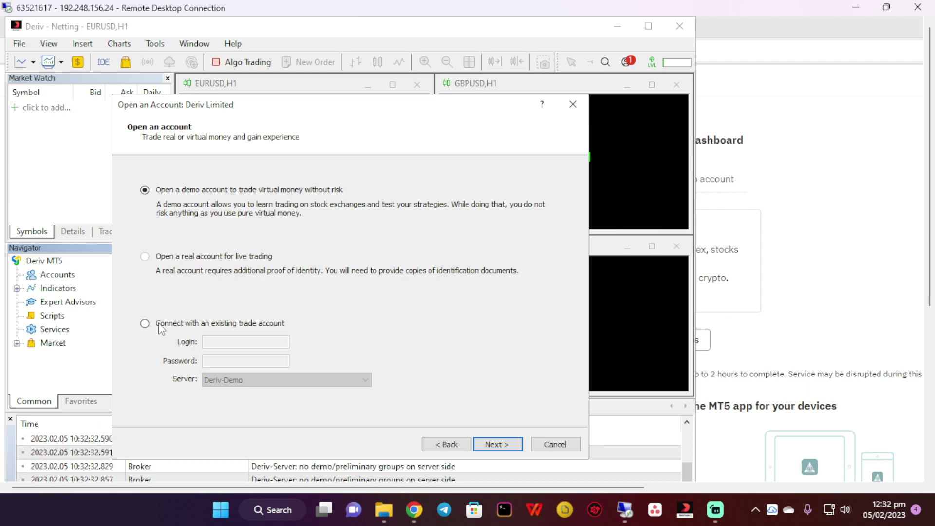
pyautogui.click(162, 325)
pyautogui.click(414, 510)
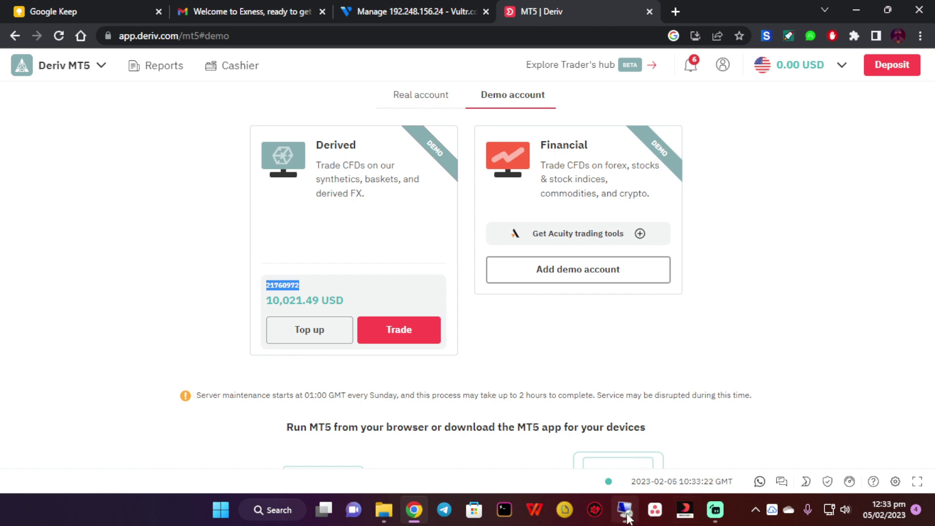
pyautogui.moveTo(627, 518)
pyautogui.click(628, 395)
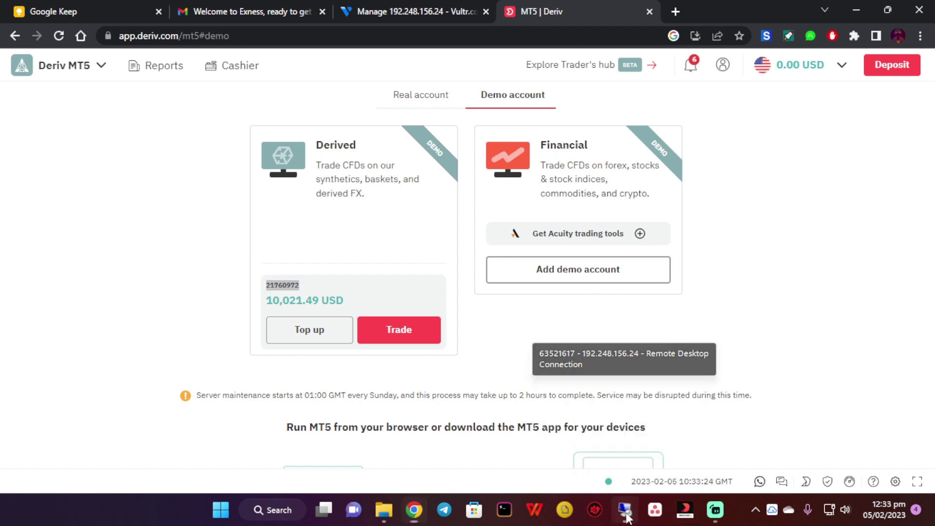
pyautogui.click(266, 345)
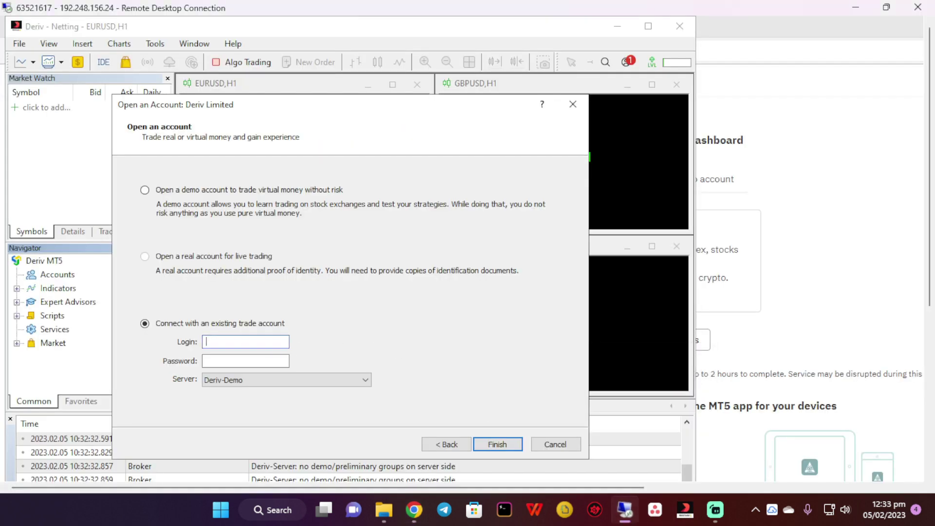
pyautogui.click(228, 363)
pyautogui.write('•')
pyautogui.click(511, 445)
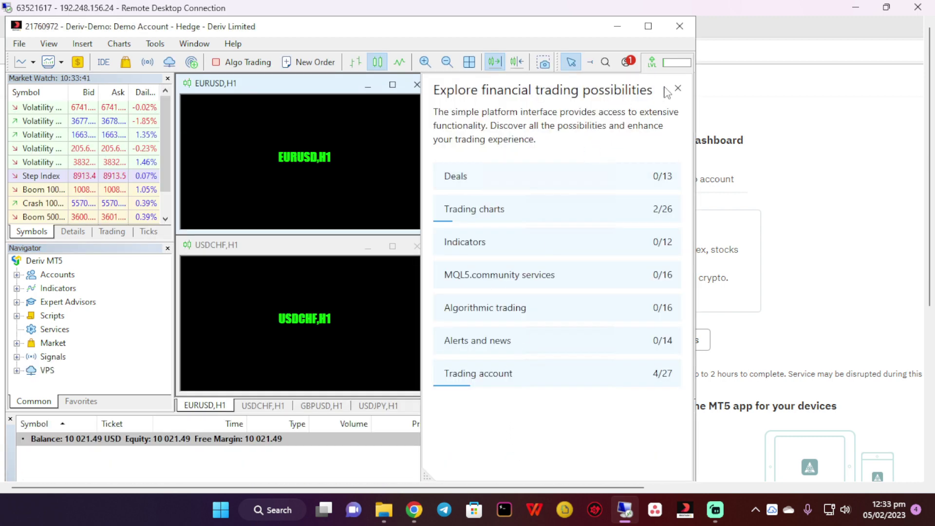
# Close the GBPUSD, USDJPY and USDCHF charts and turn the EURUSD chart into a maximized Step Index chart
pyautogui.click(678, 88)
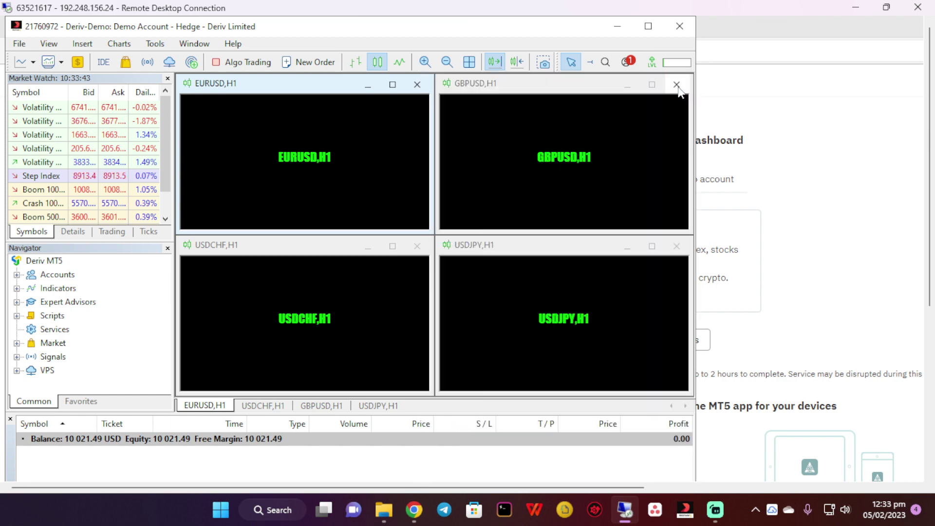
pyautogui.click(643, 30)
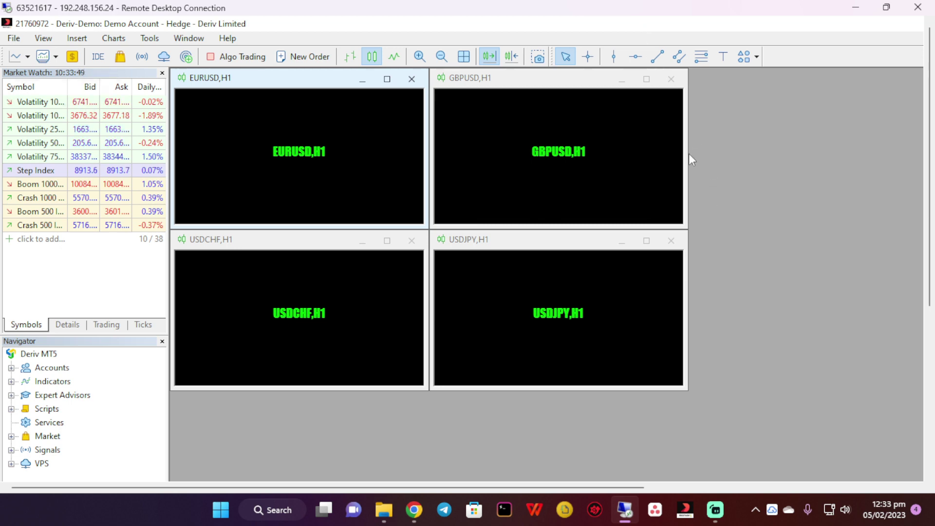
pyautogui.click(671, 79)
pyautogui.click(671, 241)
pyautogui.click(412, 241)
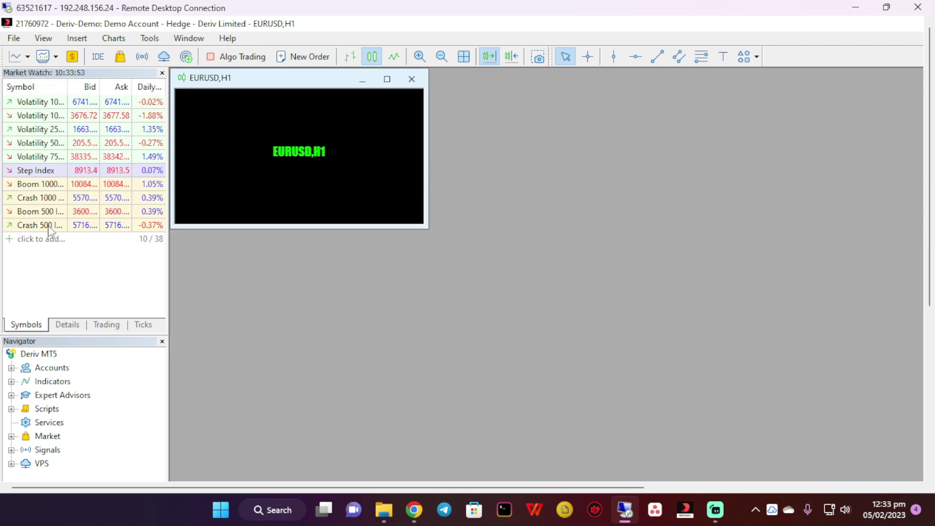
pyautogui.moveTo(50, 170); pyautogui.dragTo(233, 185)
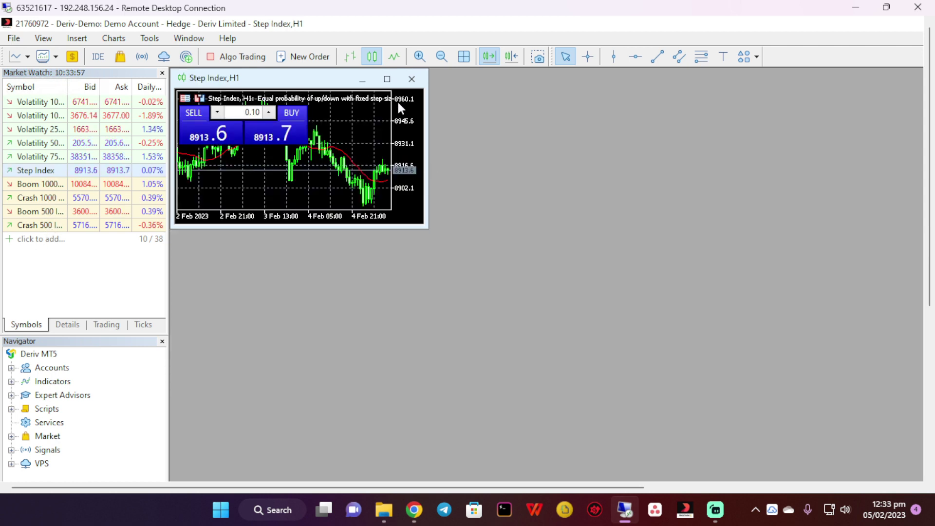
pyautogui.click(387, 79)
# Set the Color on White scheme in the Step Index chart's Properties and apply it
pyautogui.rightClick(411, 134)
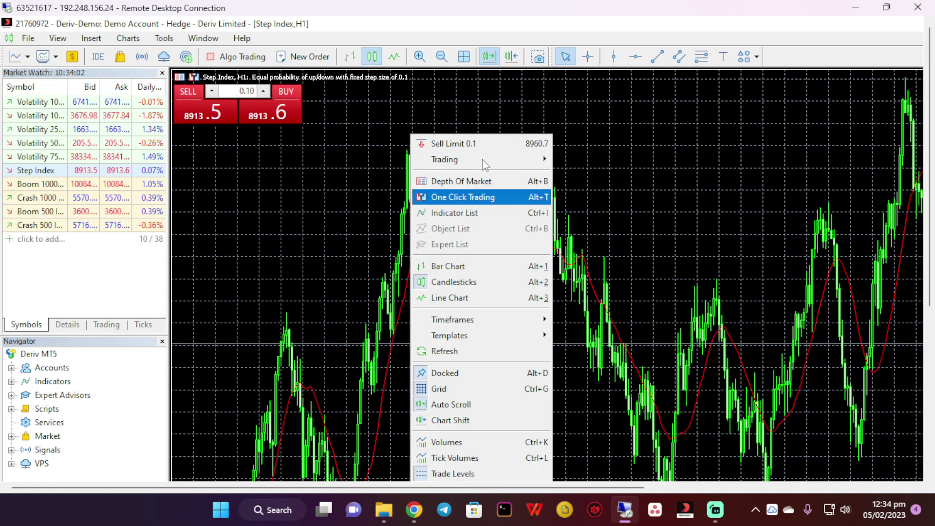
pyautogui.moveTo(482, 154)
pyautogui.click(341, 210)
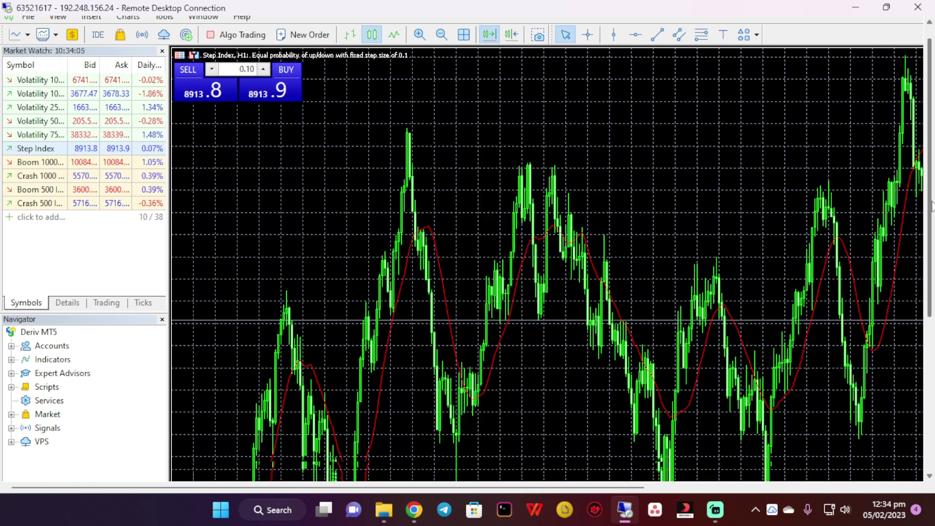
pyautogui.moveTo(929, 173); pyautogui.dragTo(933, 367)
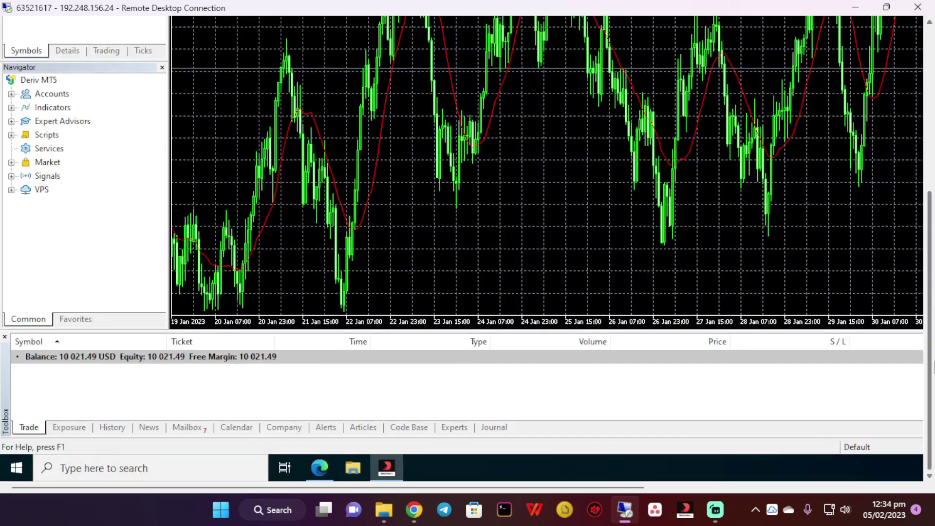
pyautogui.rightClick(615, 144)
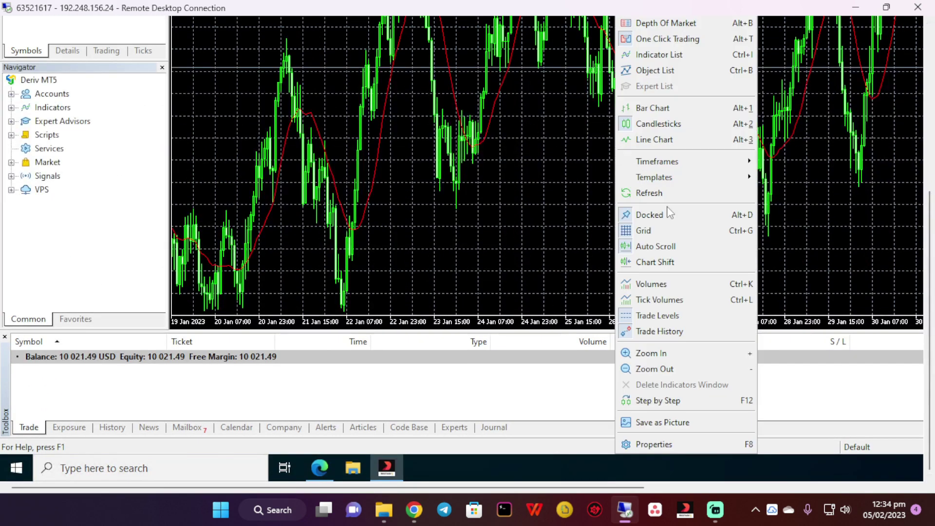
pyautogui.click(654, 444)
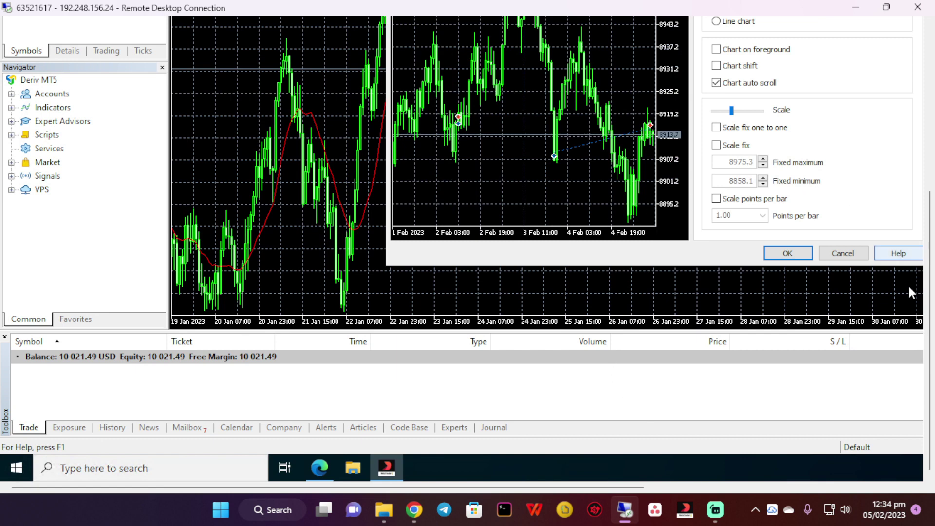
pyautogui.moveTo(930, 331); pyautogui.dragTo(931, 249)
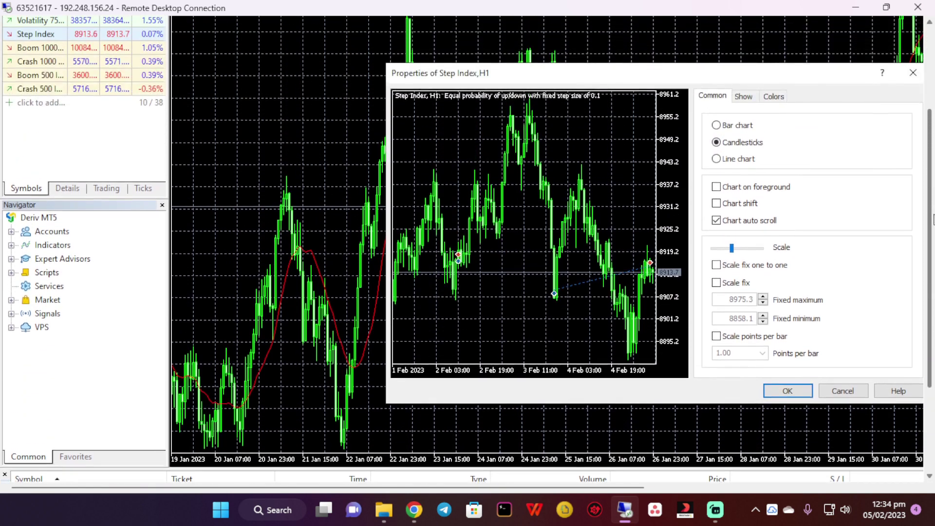
pyautogui.click(737, 99)
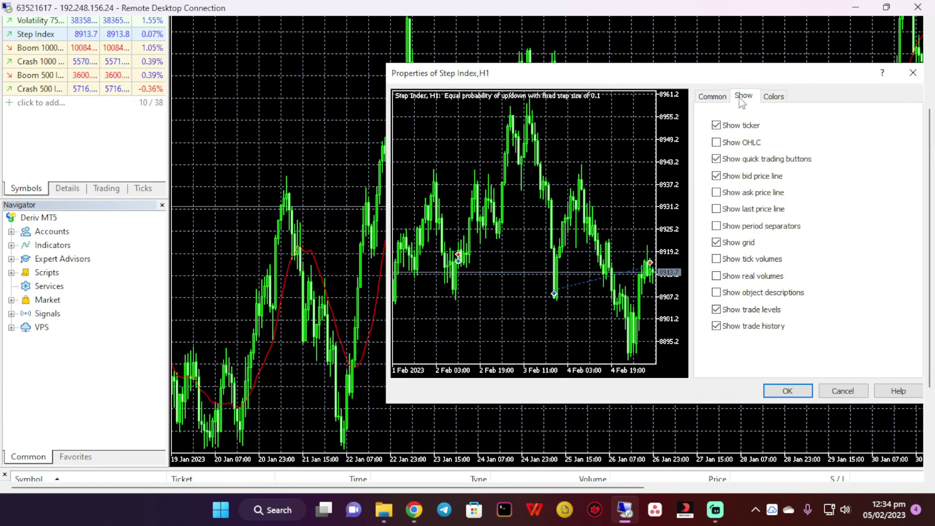
pyautogui.click(774, 96)
pyautogui.click(825, 117)
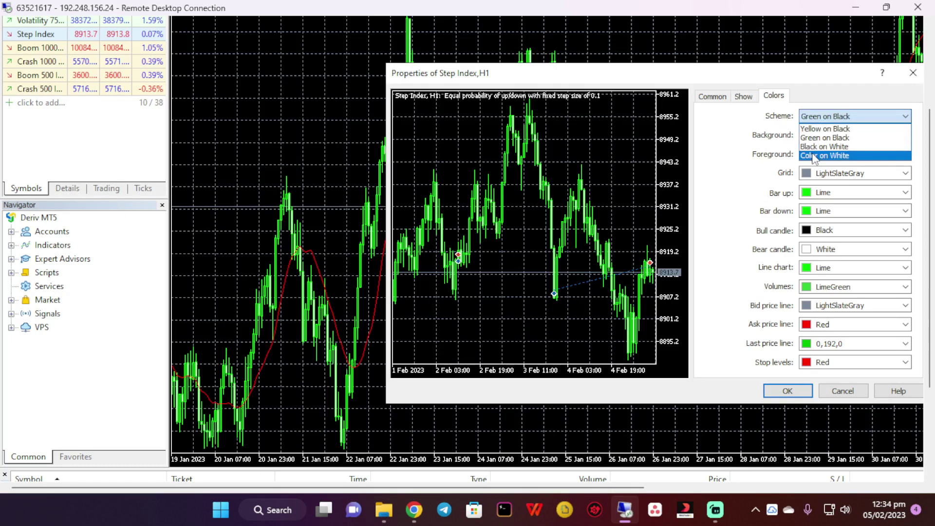
pyautogui.click(813, 156)
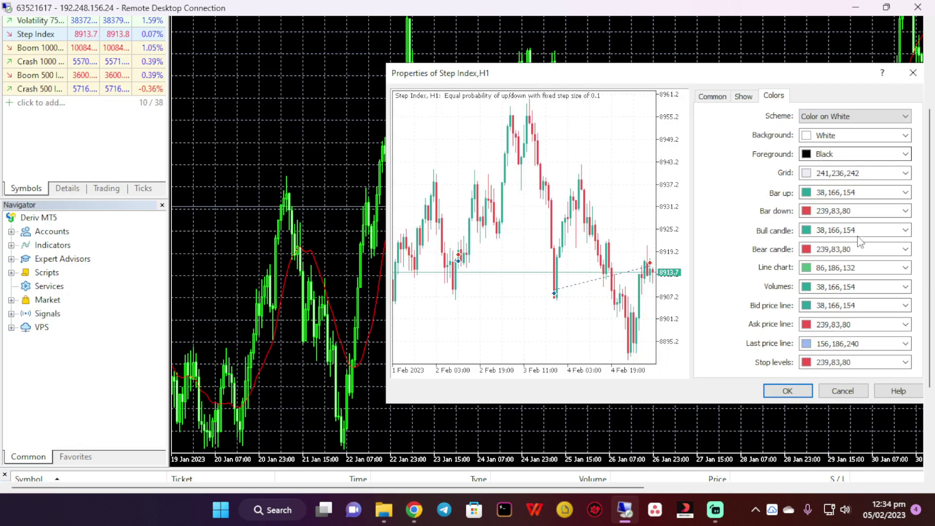
pyautogui.click(798, 396)
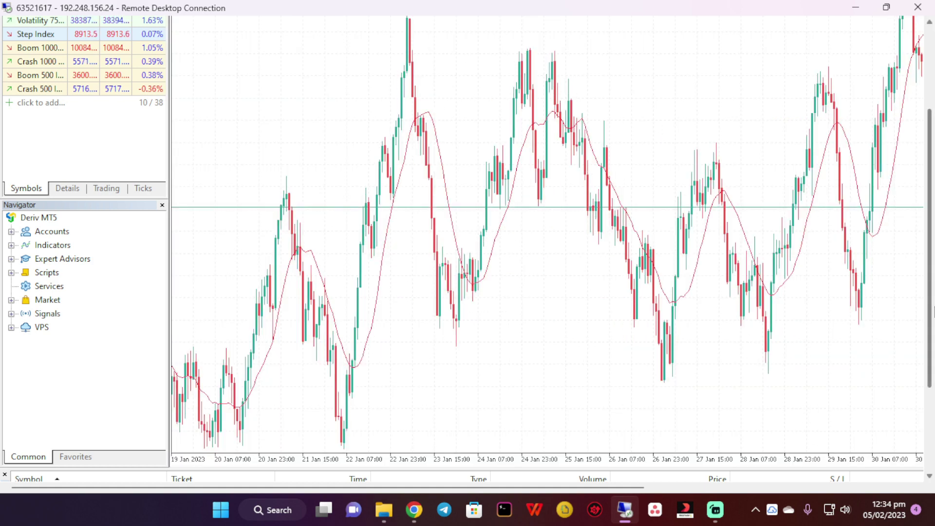
pyautogui.moveTo(930, 333); pyautogui.dragTo(933, 246)
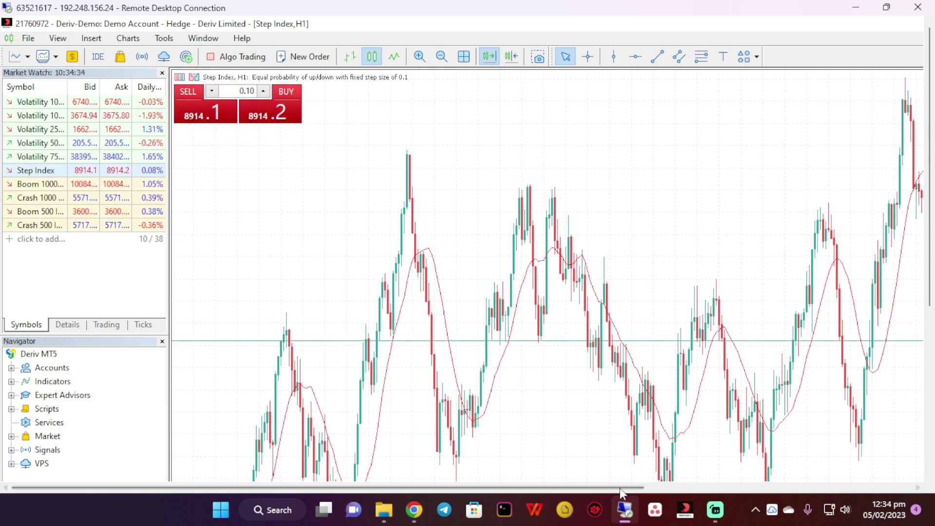
pyautogui.moveTo(627, 487); pyautogui.dragTo(896, 487)
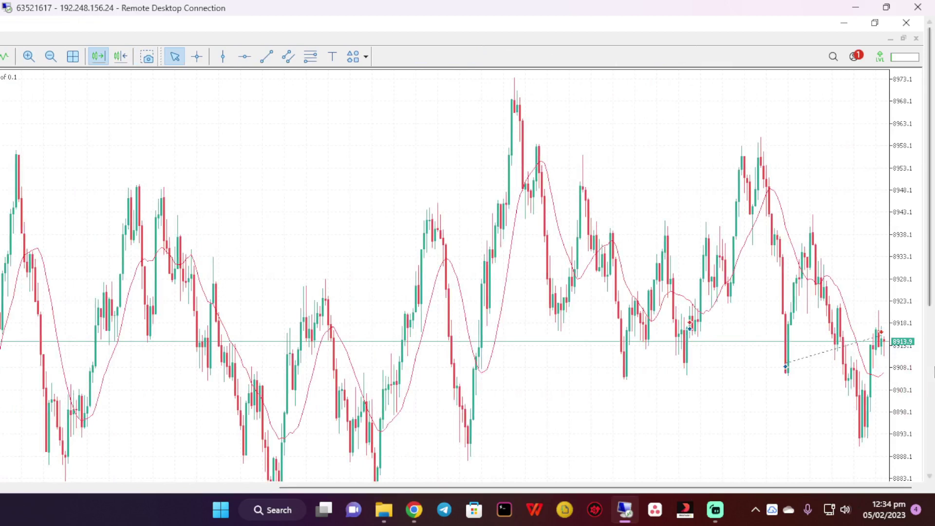
pyautogui.click(931, 453)
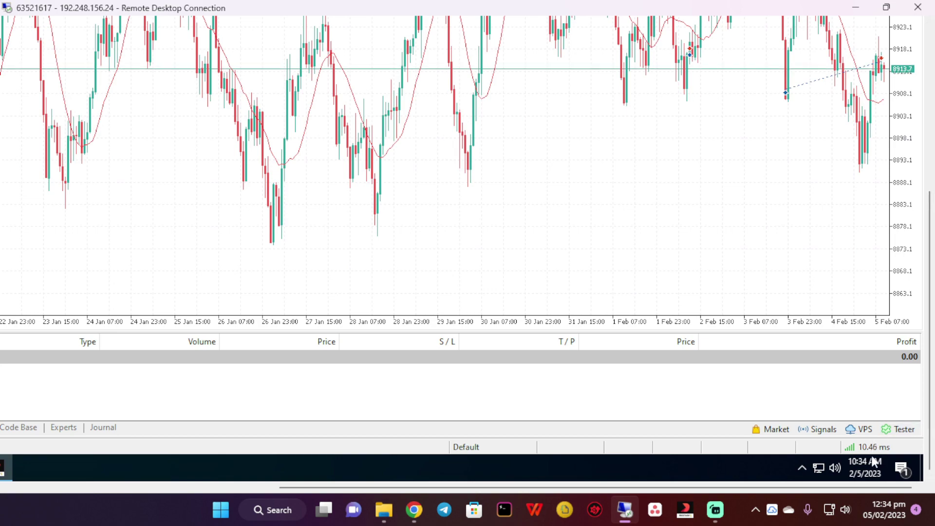
pyautogui.click(861, 445)
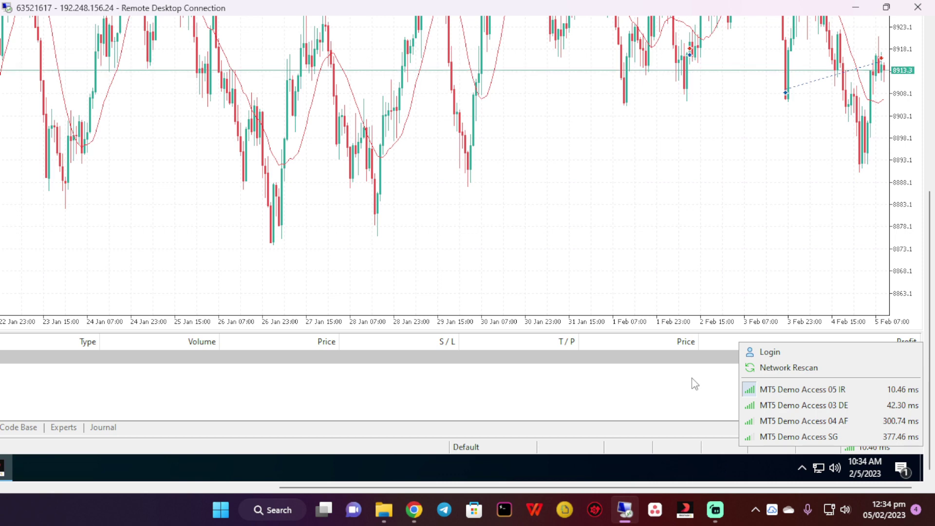
pyautogui.click(735, 288)
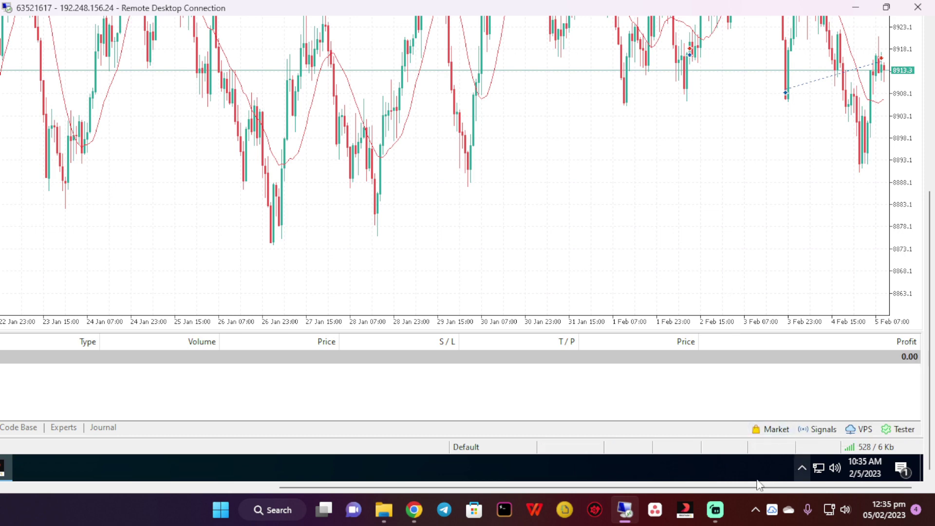
pyautogui.click(684, 516)
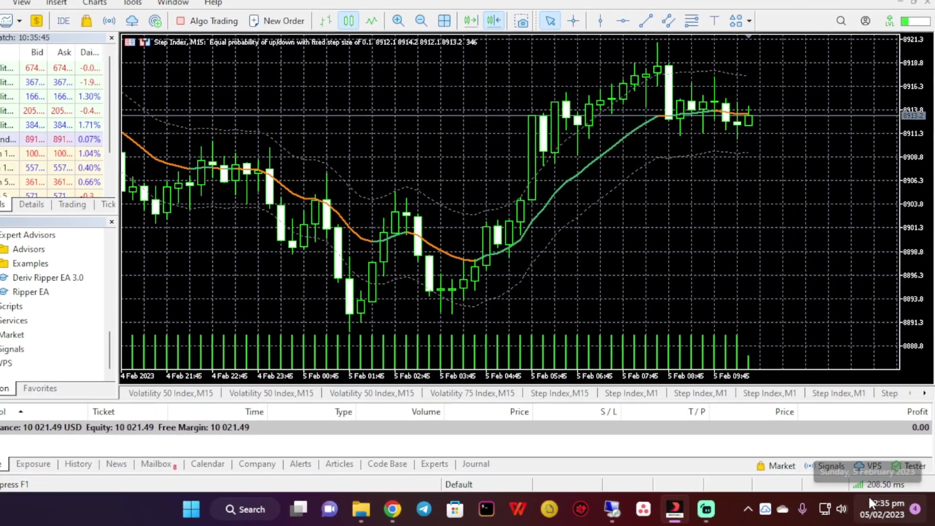
pyautogui.moveTo(869, 502)
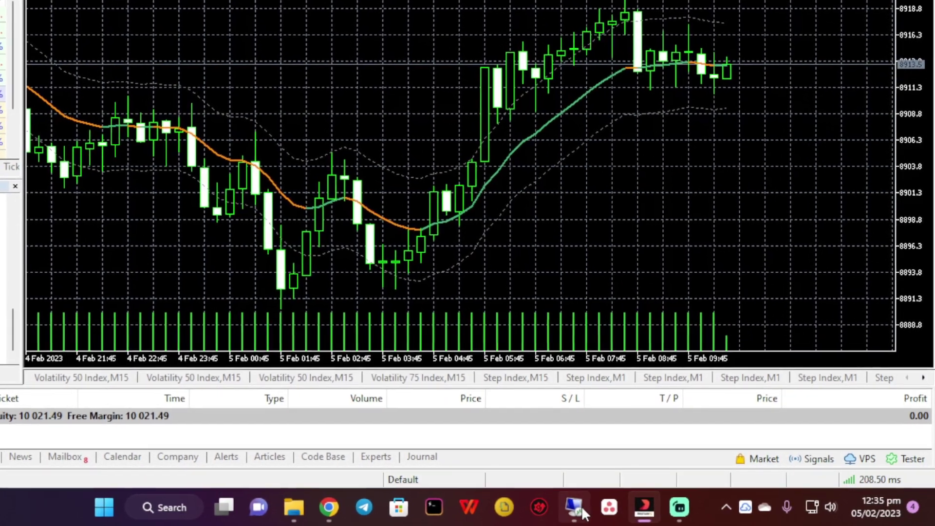
pyautogui.click(581, 508)
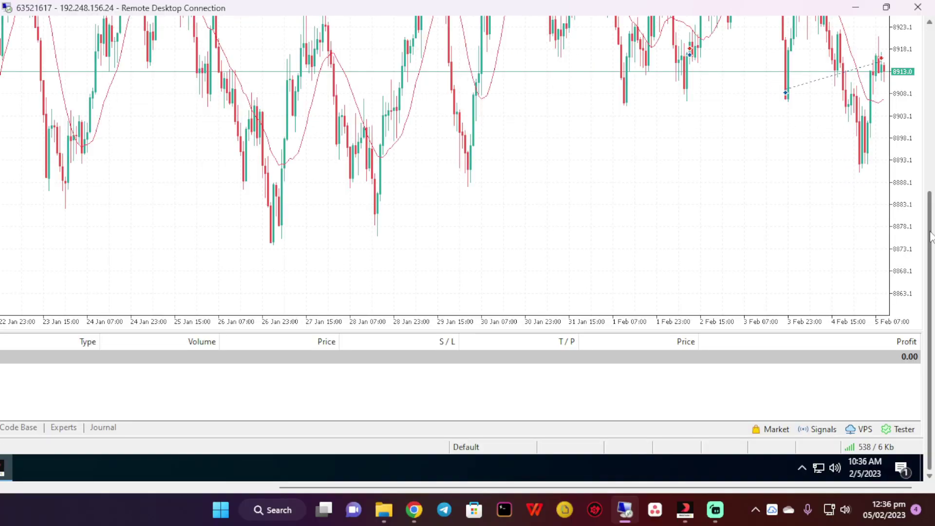
pyautogui.moveTo(930, 236); pyautogui.dragTo(931, 214)
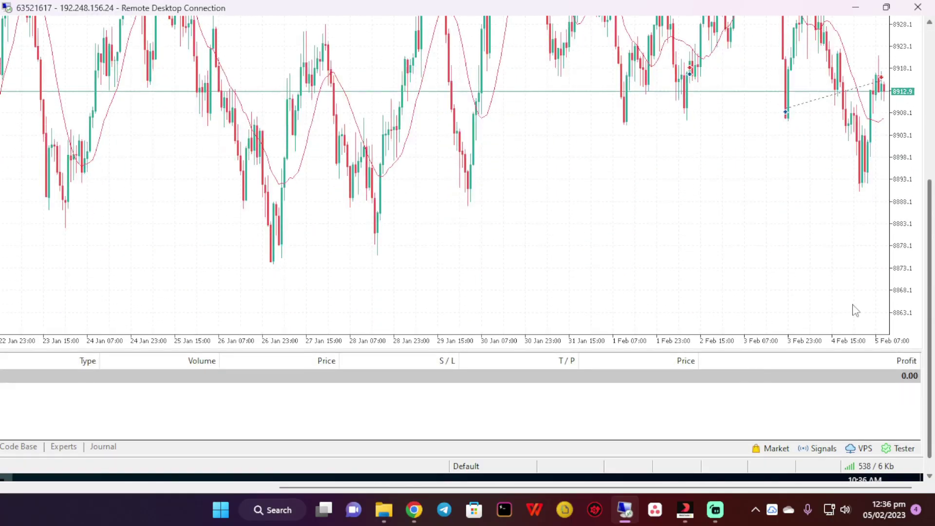
pyautogui.moveTo(565, 487); pyautogui.dragTo(298, 488)
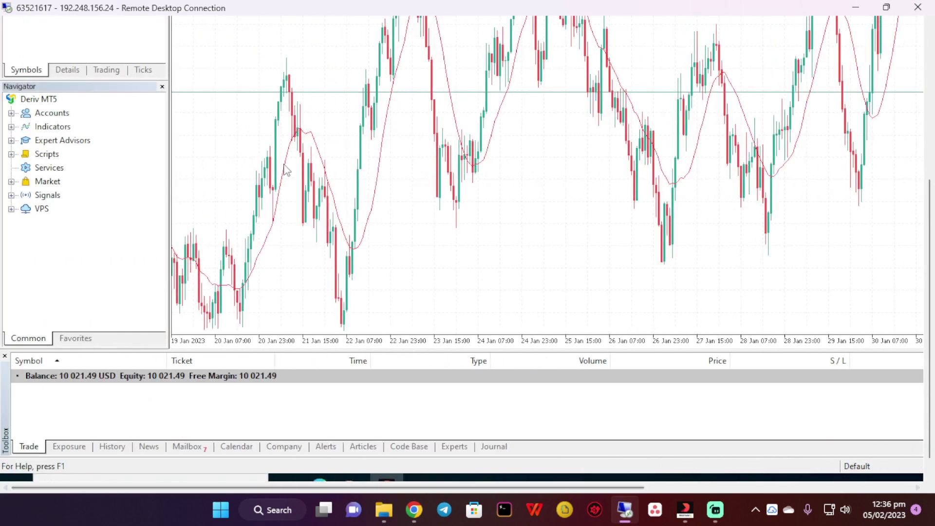
# Upload 'deriv ripper indicator + ea 3.0.zip' to ufile.io and copy its share link
pyautogui.click(415, 508)
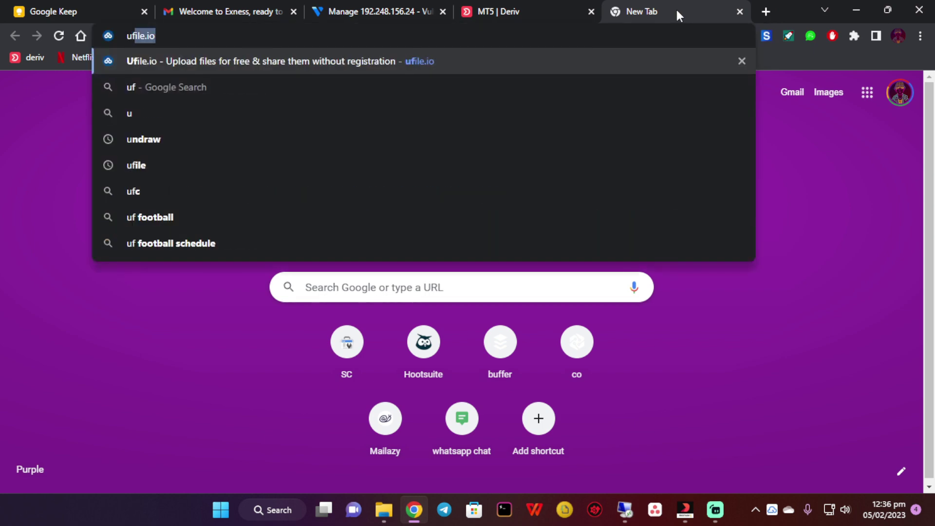
pyautogui.press('Return')
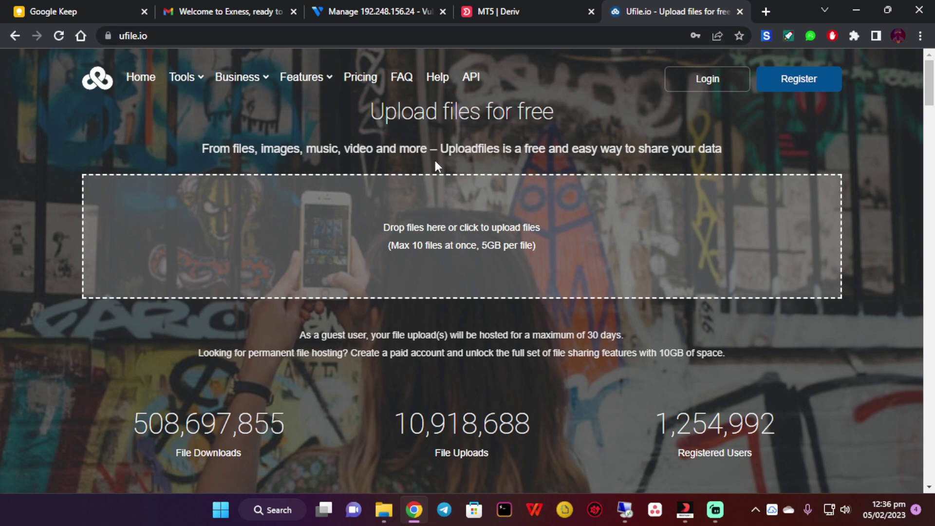
pyautogui.hotkey('alt', 'Tab')
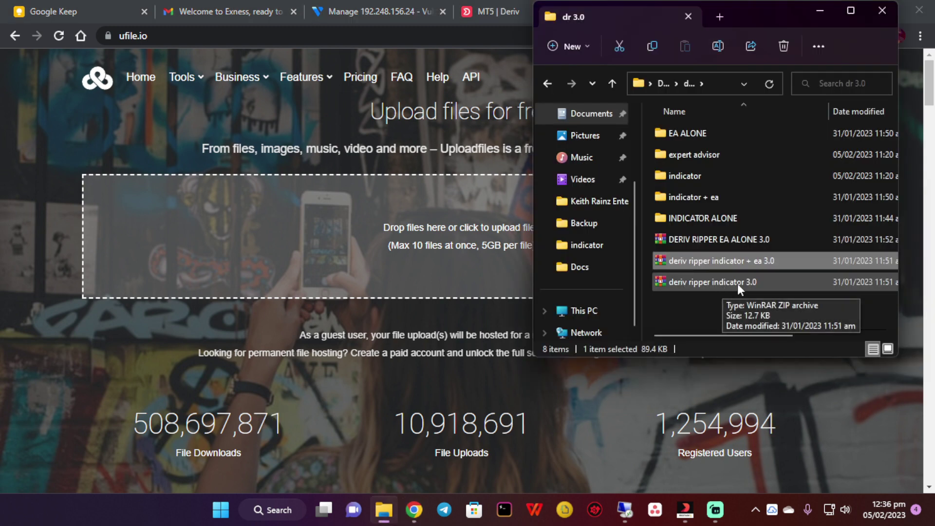
pyautogui.moveTo(767, 262); pyautogui.dragTo(414, 244)
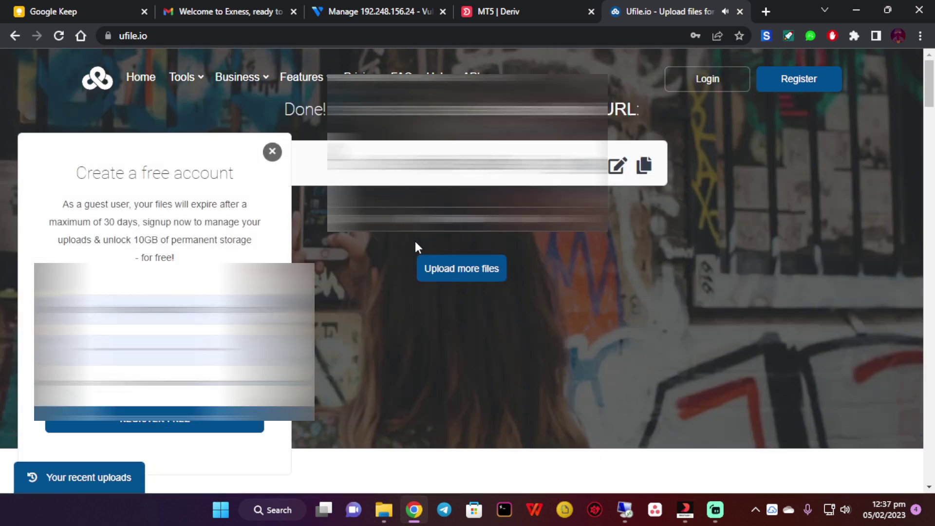
pyautogui.click(275, 156)
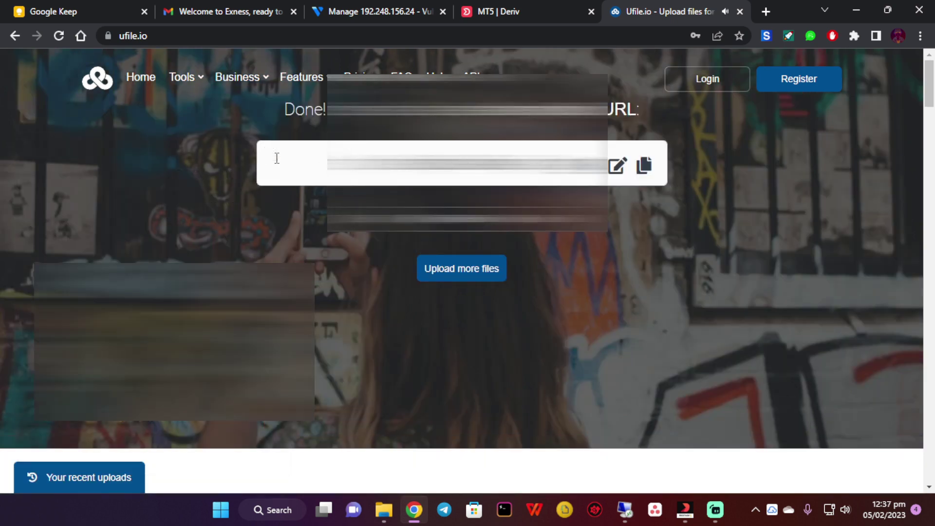
pyautogui.click(520, 232)
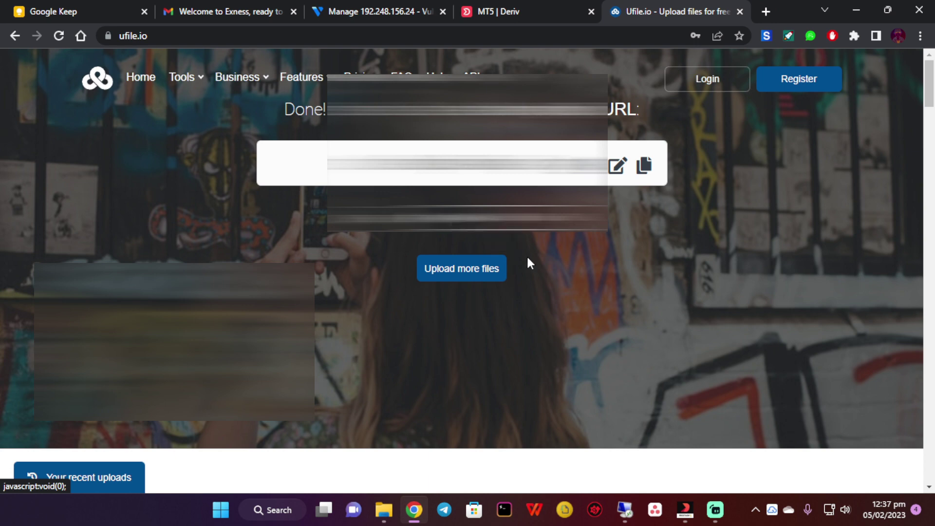
# In the remote Edge browser, go to the zip's ufile.io link to download it
pyautogui.click(636, 511)
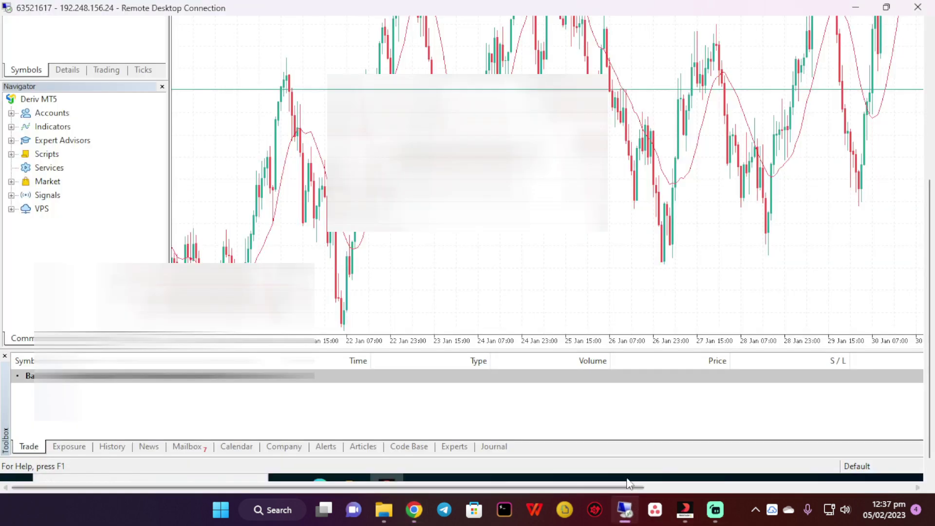
pyautogui.moveTo(933, 375); pyautogui.dragTo(933, 388)
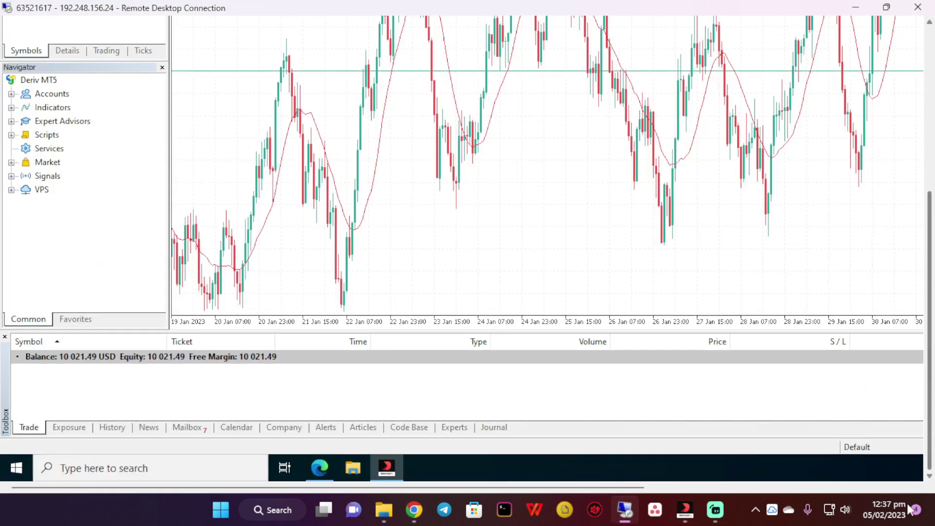
pyautogui.click(327, 463)
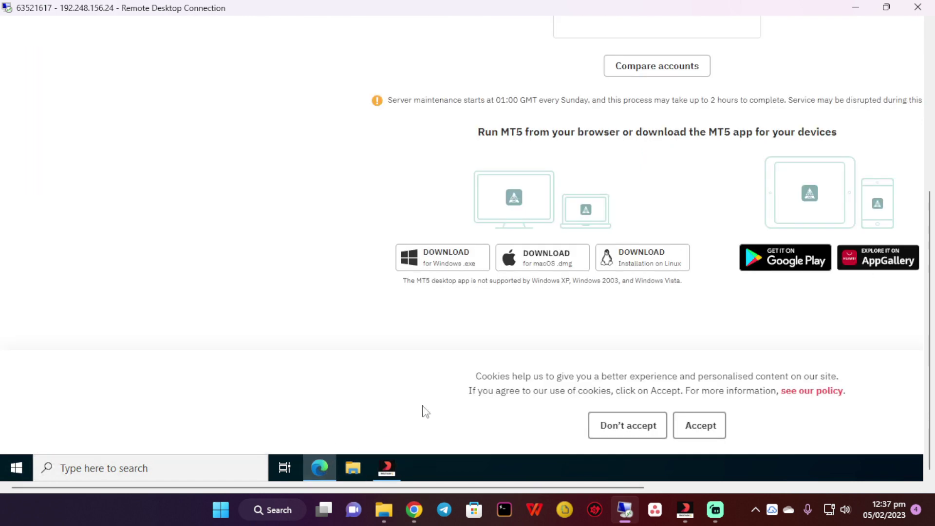
pyautogui.moveTo(930, 379); pyautogui.dragTo(929, 205)
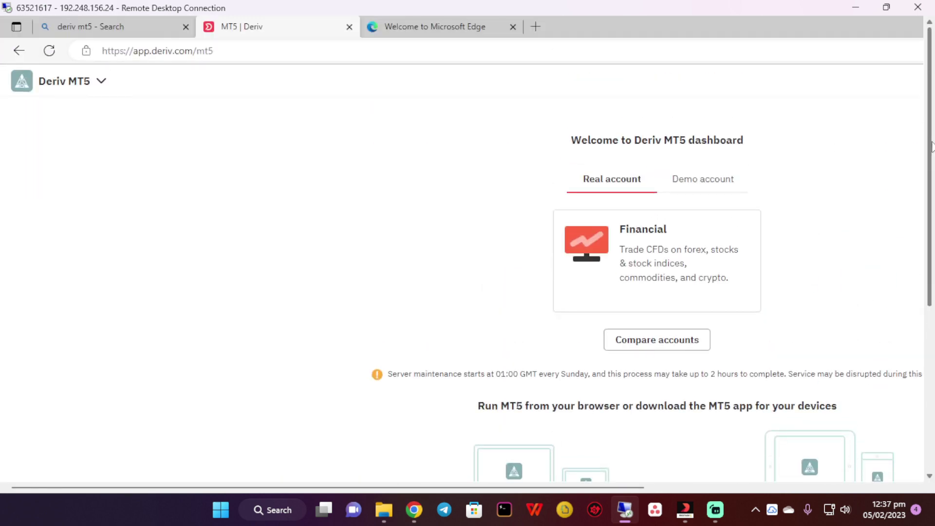
pyautogui.click(197, 51)
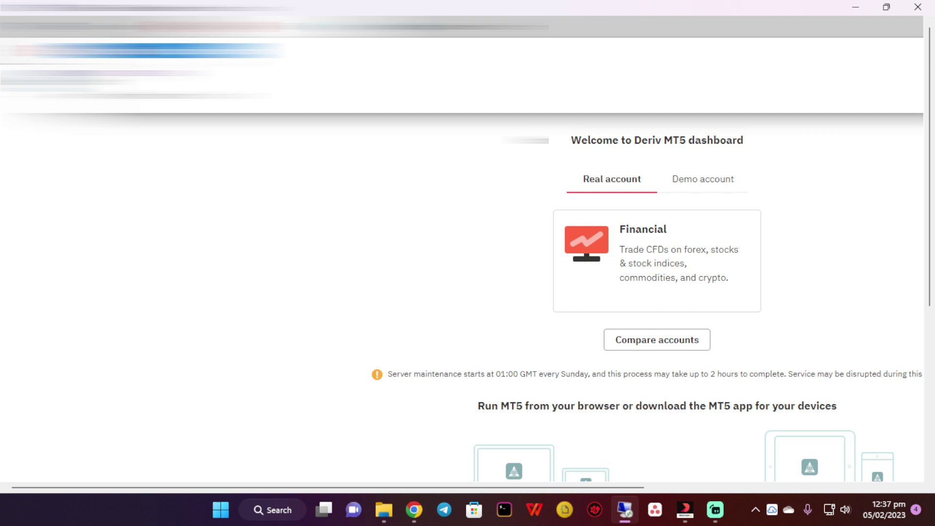
pyautogui.press('Down')
pyautogui.press('Return')
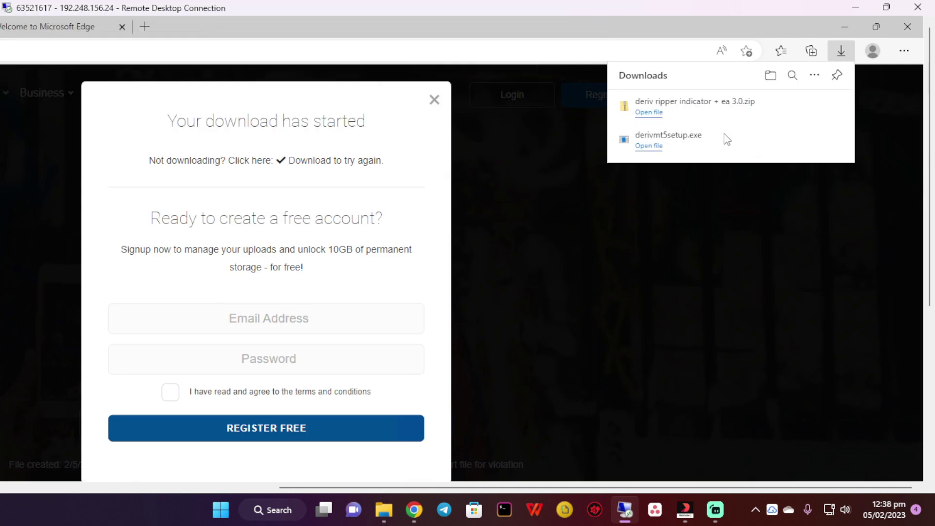
# Open the downloaded zip in File Explorer to view its contents
pyautogui.click(661, 116)
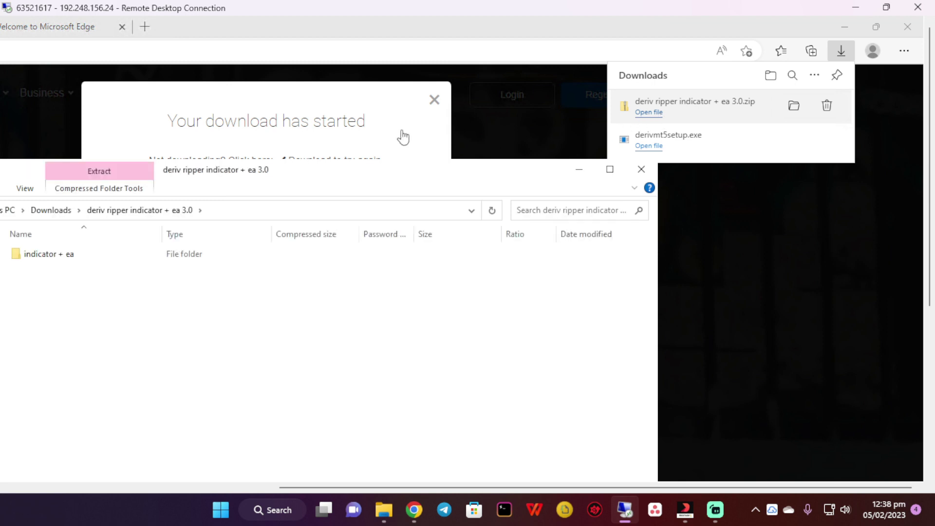
pyautogui.moveTo(305, 170); pyautogui.dragTo(649, 148)
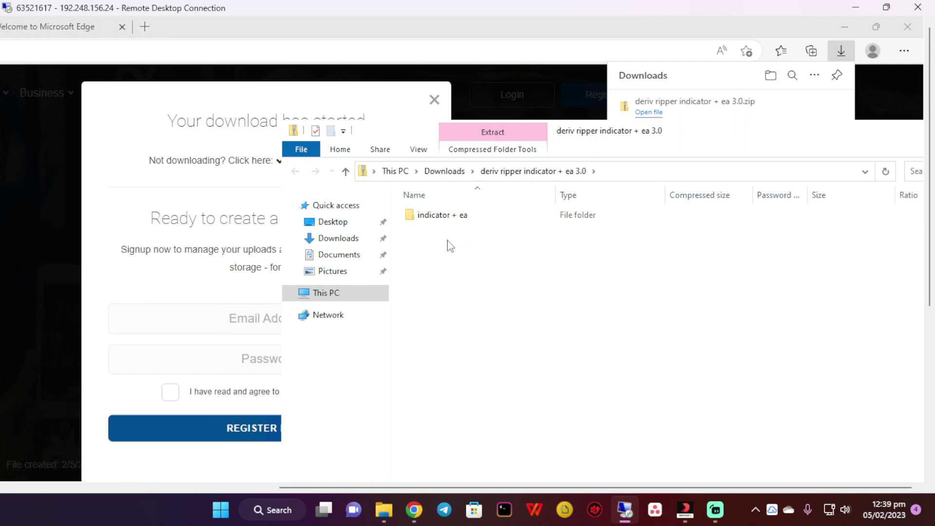
pyautogui.moveTo(439, 225); pyautogui.dragTo(328, 251)
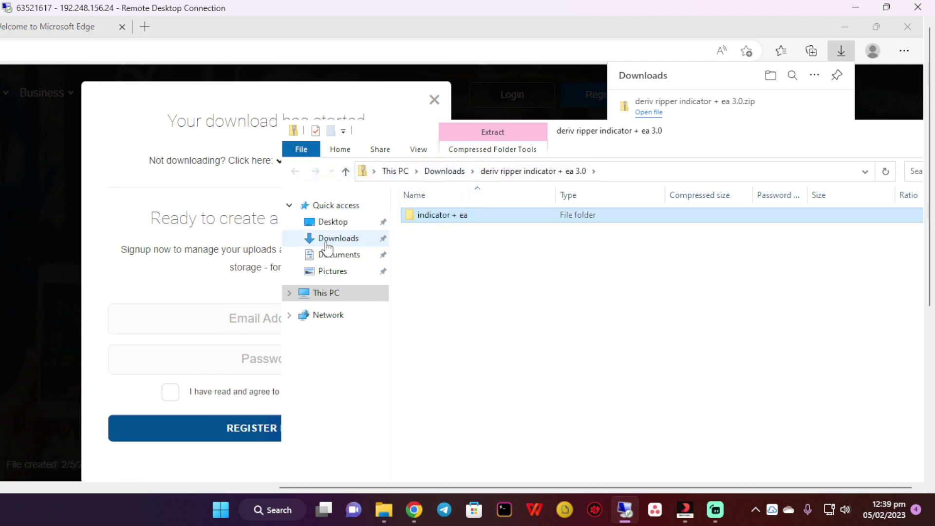
pyautogui.click(338, 238)
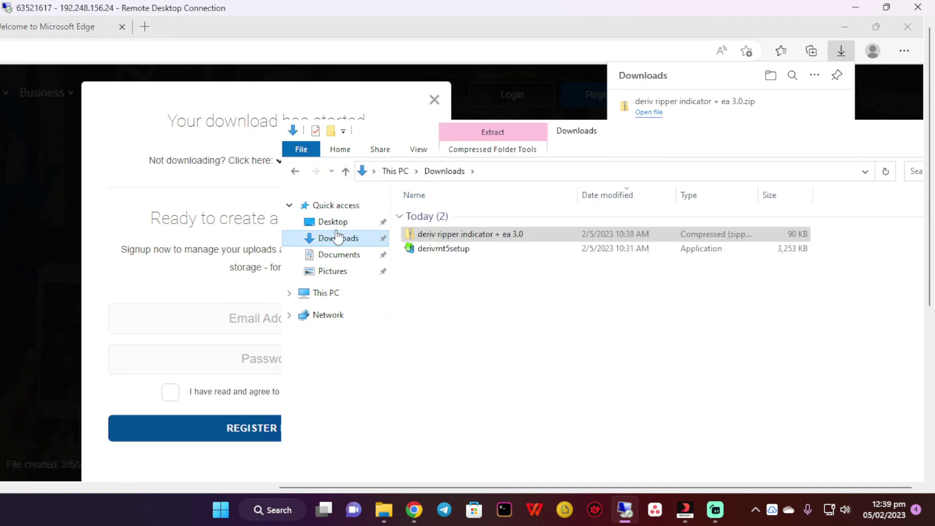
pyautogui.click(453, 273)
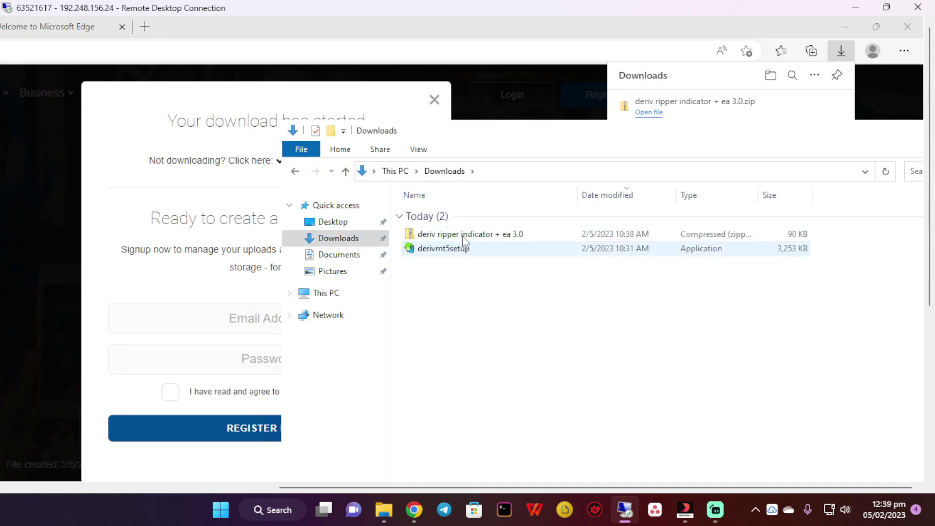
pyautogui.doubleClick(431, 235)
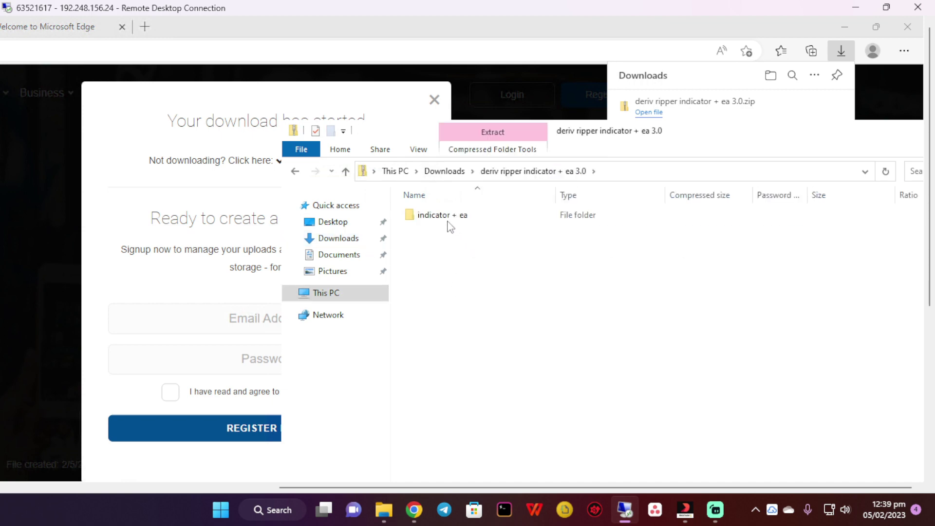
# Copy the 'indicator + ea' folder into Downloads, open it, and launch Deriv Ripper 3.0
pyautogui.click(448, 223)
pyautogui.moveTo(467, 227); pyautogui.dragTo(352, 241)
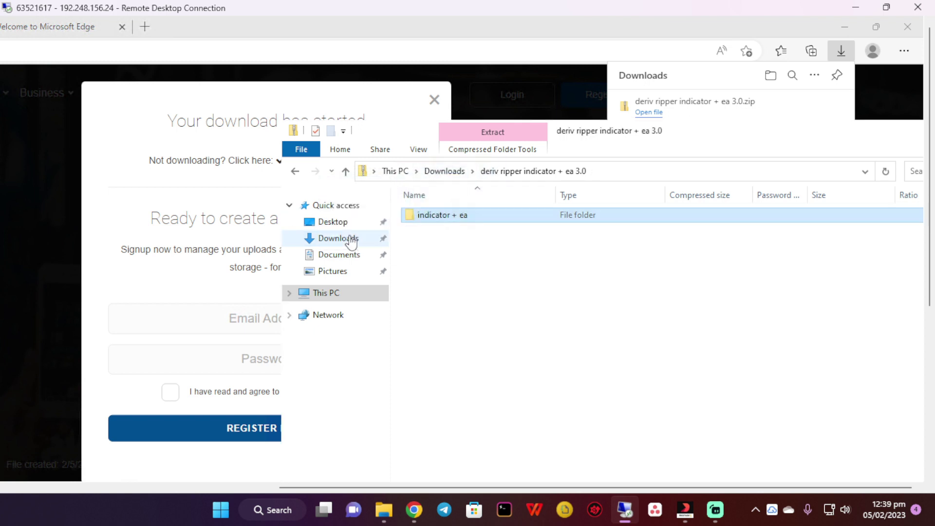
pyautogui.click(352, 240)
pyautogui.click(427, 263)
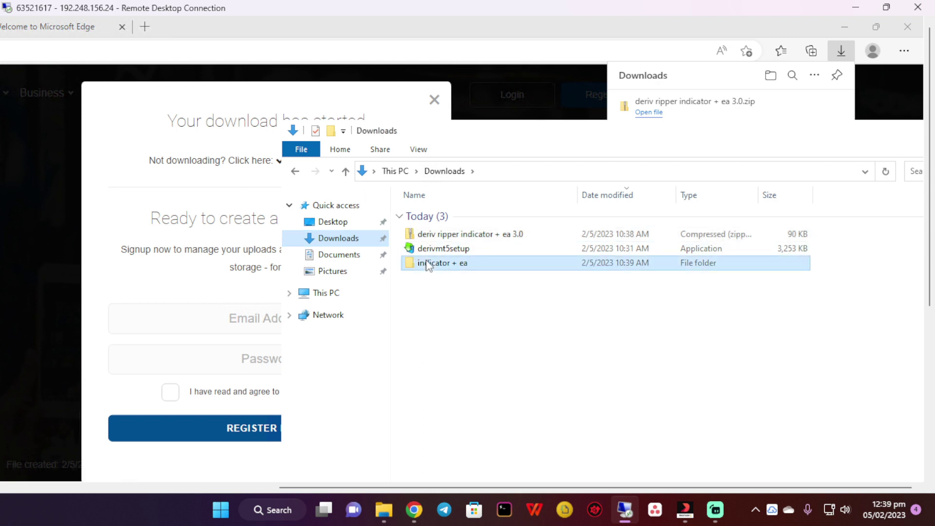
pyautogui.doubleClick(427, 263)
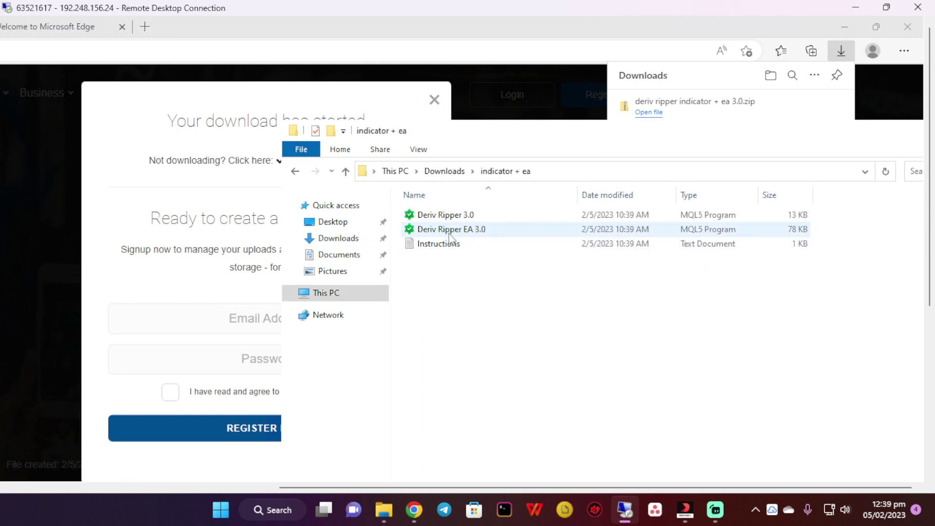
pyautogui.doubleClick(452, 216)
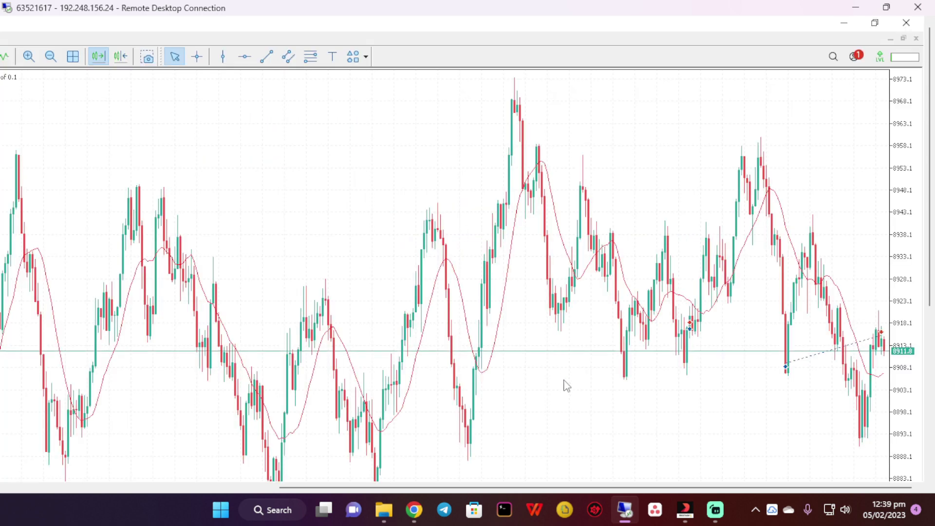
# Exit full screen and apply the Deriv Ripper 3.0 indicator to the Step Index chart
pyautogui.moveTo(548, 487); pyautogui.dragTo(464, 490)
pyautogui.press('F11')
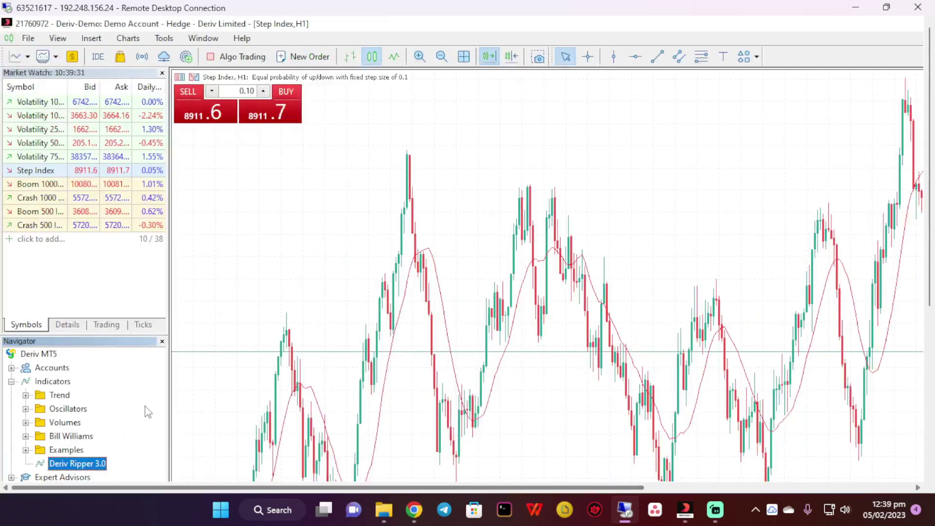
pyautogui.moveTo(94, 468); pyautogui.dragTo(314, 338)
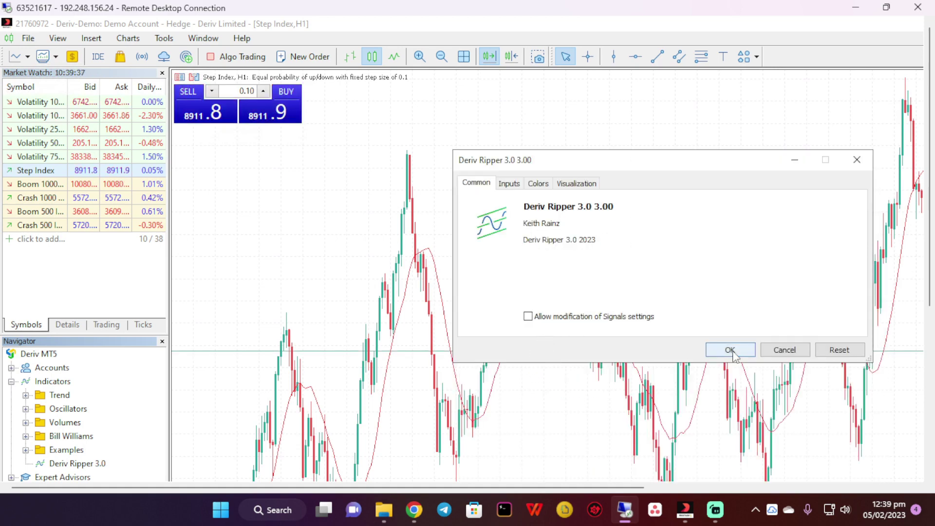
pyautogui.click(730, 350)
# Install Deriv Ripper EA 3.0 into MetaTrader from a file window on the VPS
pyautogui.click(855, 10)
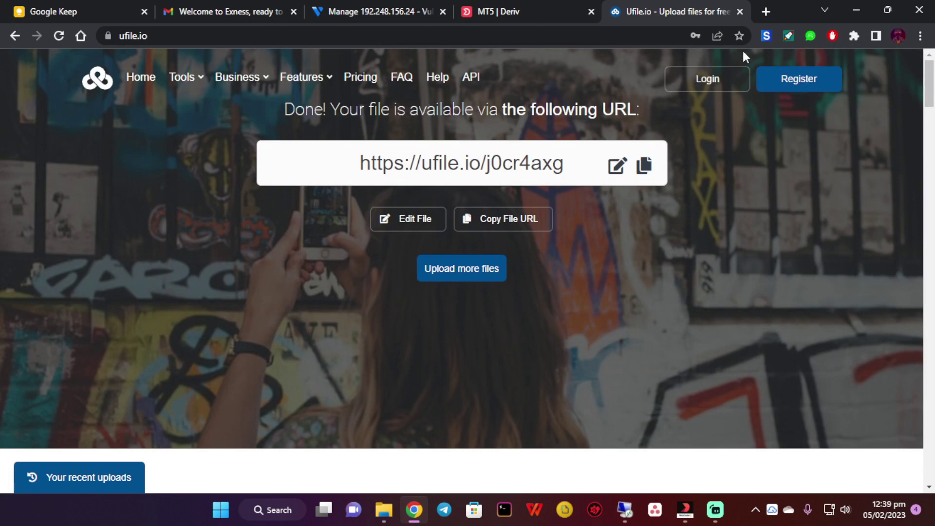
pyautogui.click(625, 510)
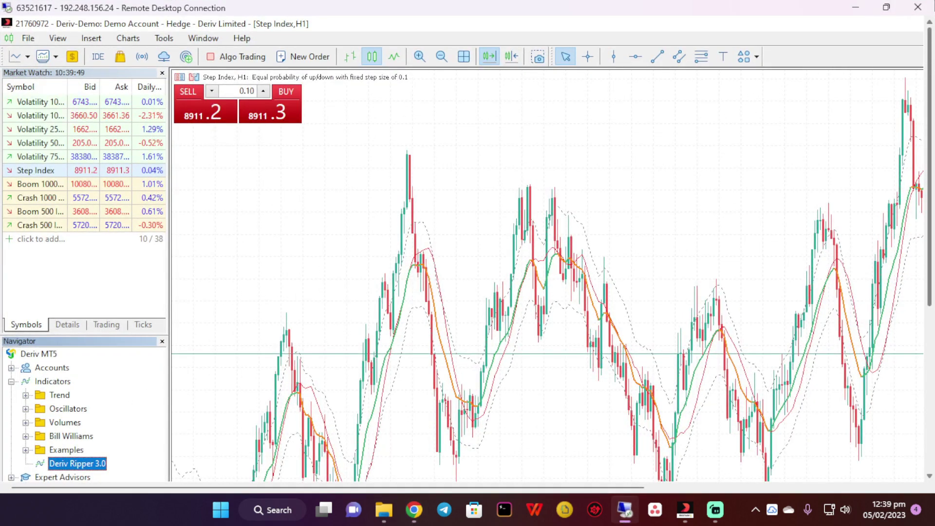
pyautogui.scroll(-5, 519, 300)
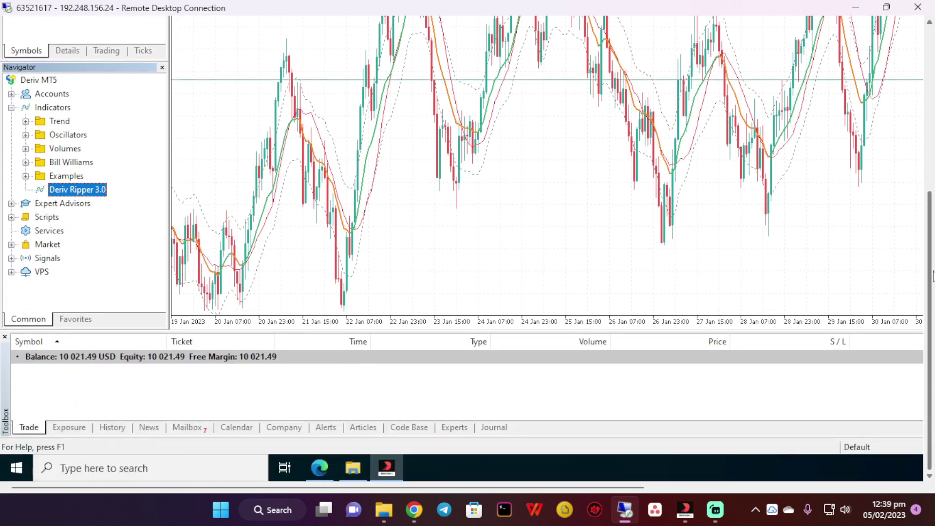
pyautogui.click(362, 467)
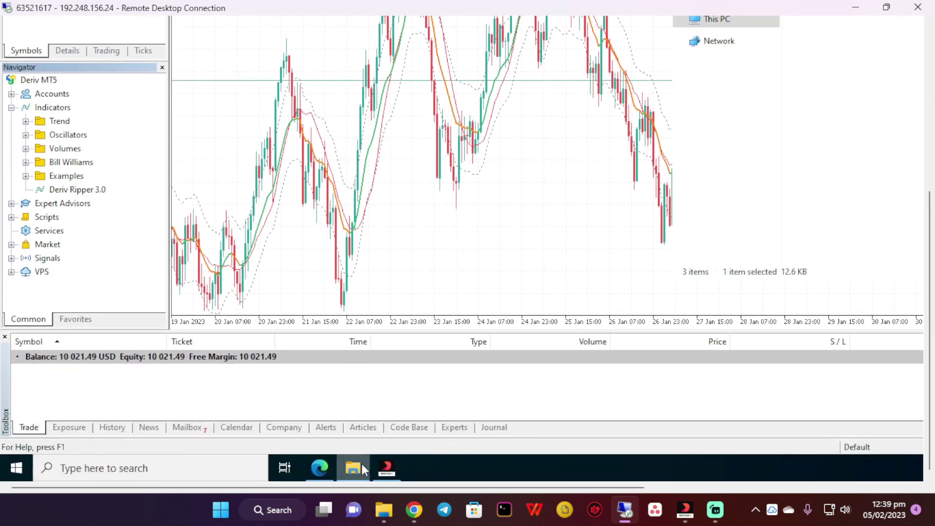
pyautogui.scroll(5, 933, 272)
pyautogui.doubleClick(853, 206)
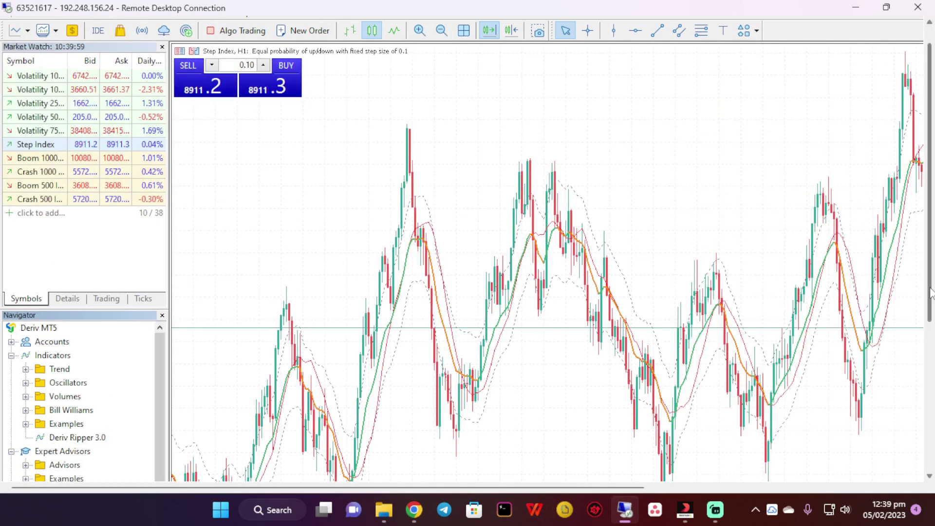
pyautogui.scroll(-3, 933, 375)
pyautogui.scroll(-3, 933, 375)
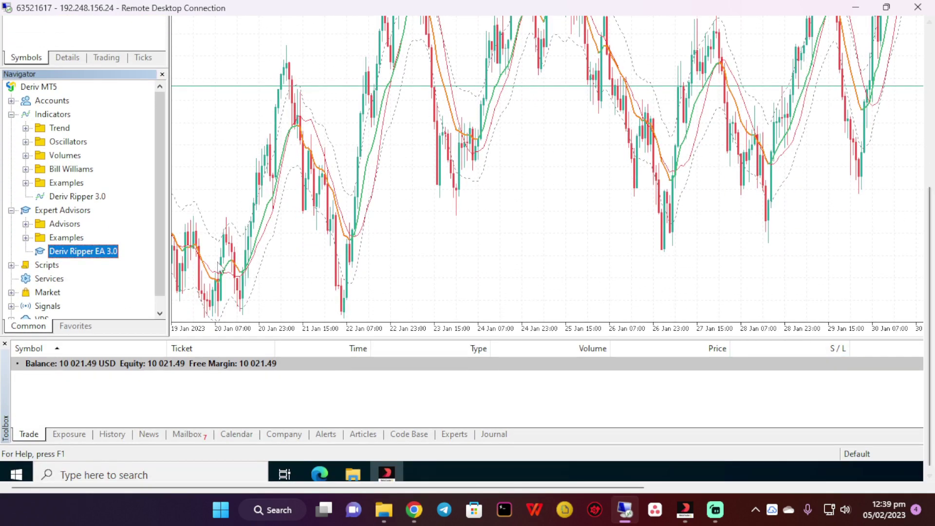
# Attach Deriv Ripper EA 3.0 to the chart using Constant lot money management at 0.2 lots
pyautogui.moveTo(100, 254); pyautogui.dragTo(257, 260)
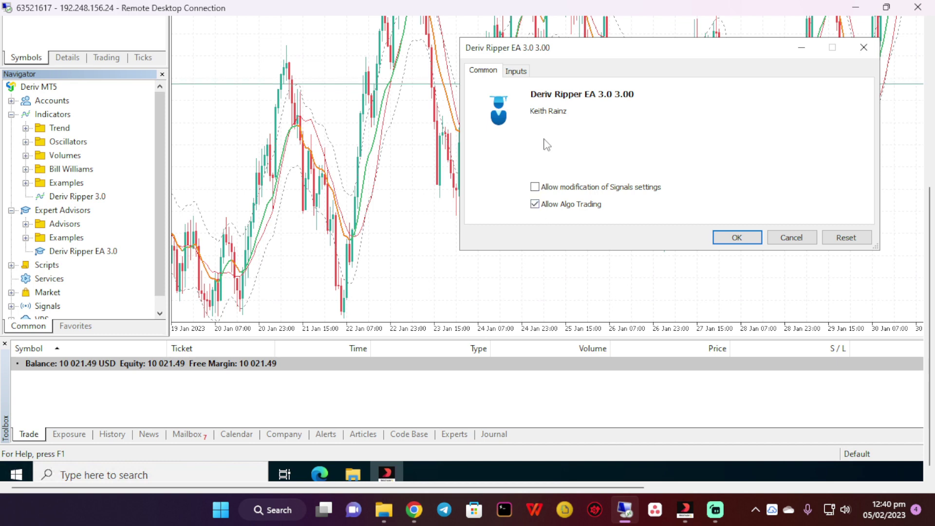
pyautogui.moveTo(929, 312); pyautogui.dragTo(933, 256)
pyautogui.click(516, 140)
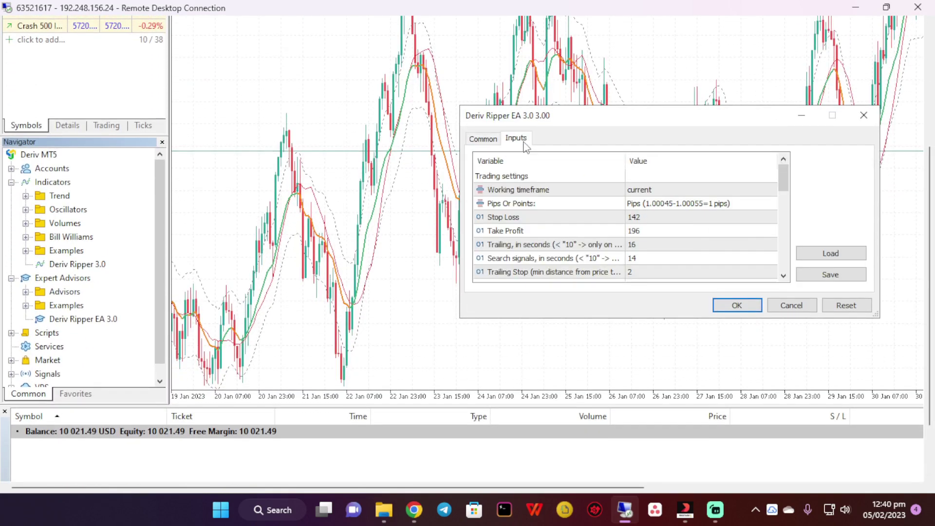
pyautogui.scroll(-5, 658, 234)
pyautogui.scroll(1, 666, 210)
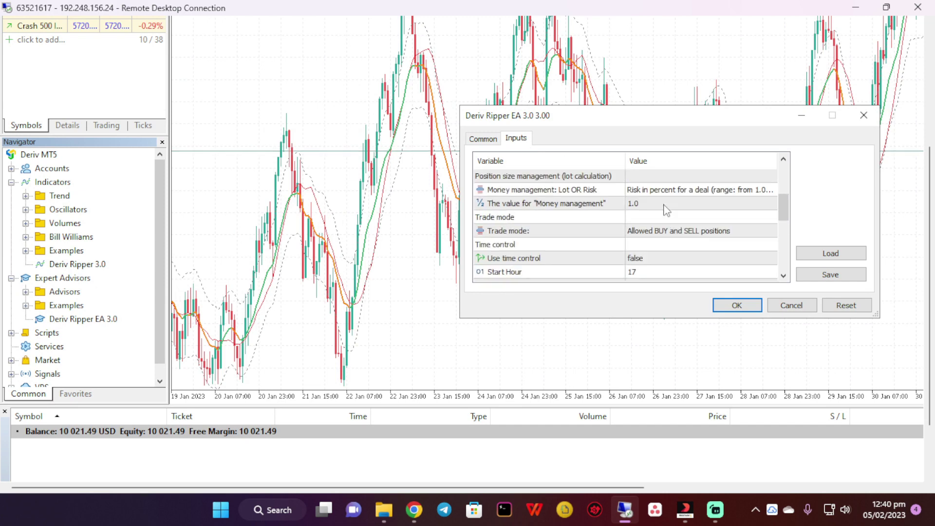
pyautogui.click(667, 191)
pyautogui.click(693, 193)
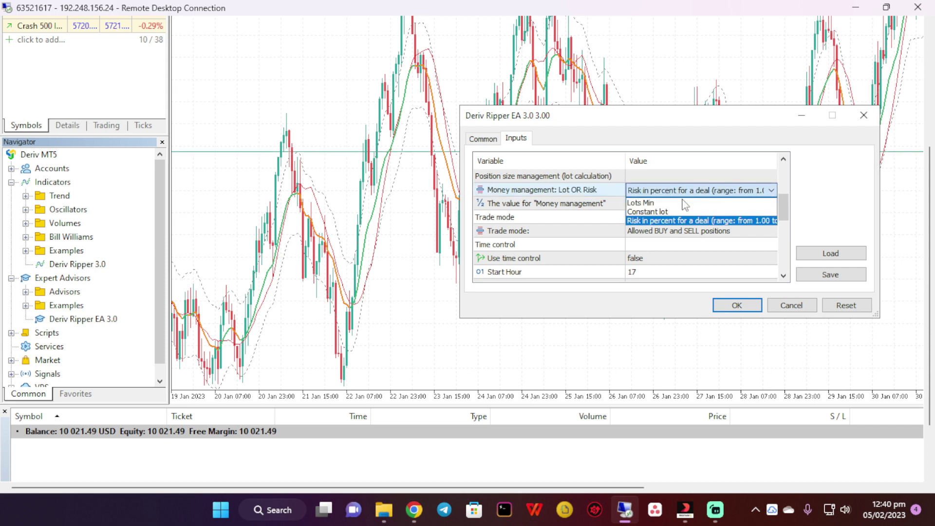
pyautogui.click(669, 212)
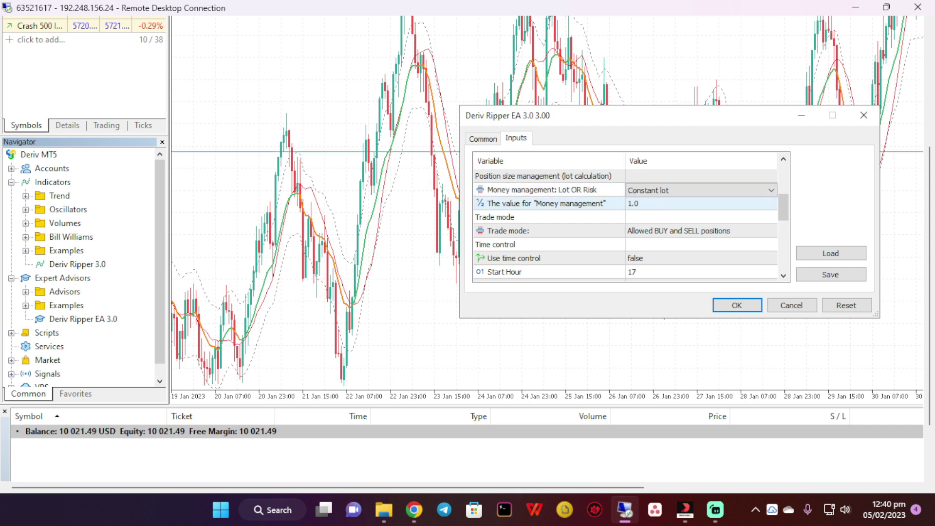
pyautogui.click(651, 204)
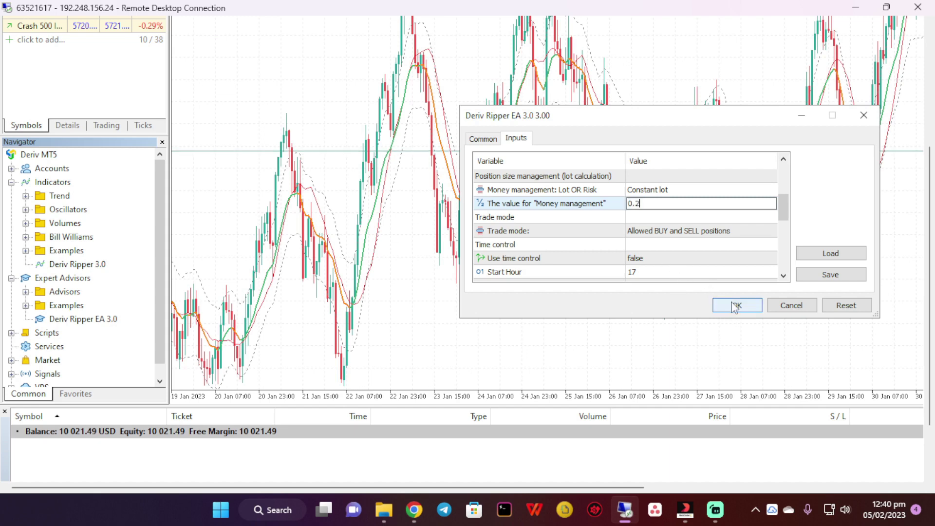
pyautogui.click(483, 139)
pyautogui.click(516, 139)
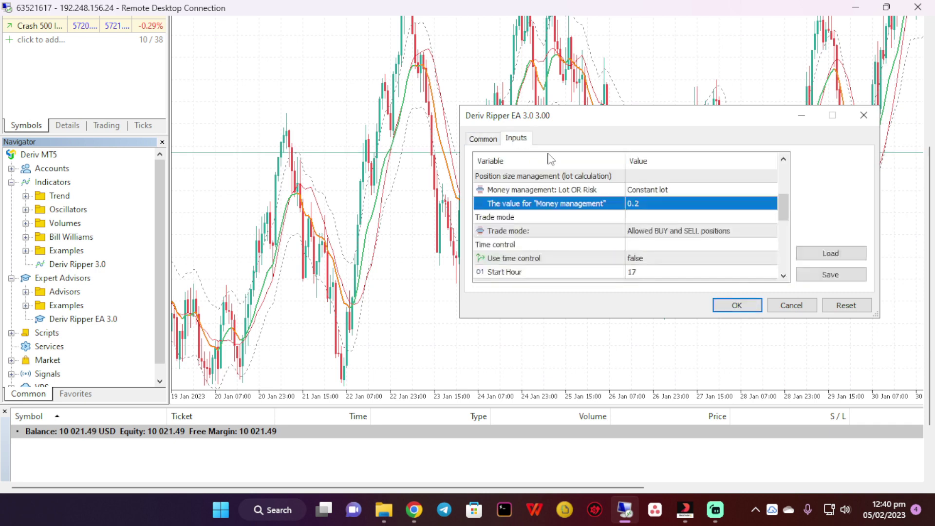
pyautogui.click(737, 305)
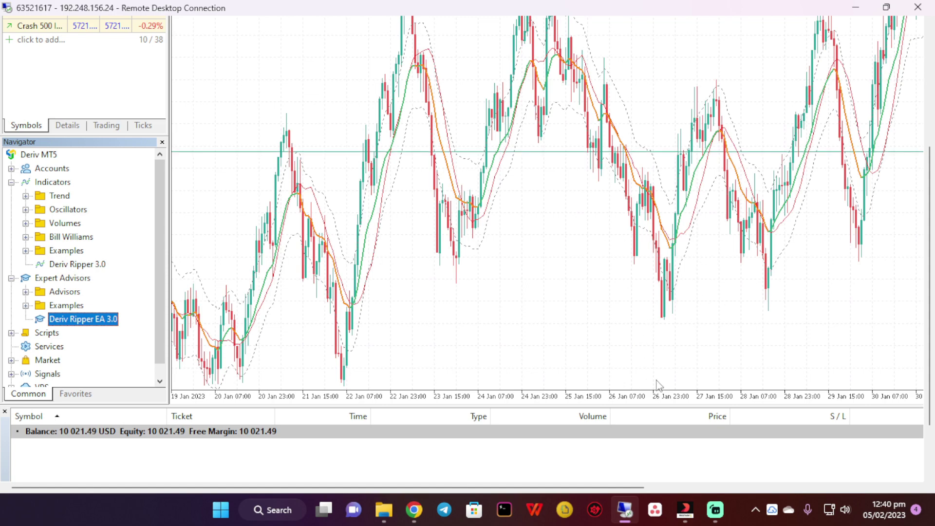
# Show the Journal log confirming Deriv Ripper EA 3.0 loaded on Step Index H1
pyautogui.scroll(-3, 930, 329)
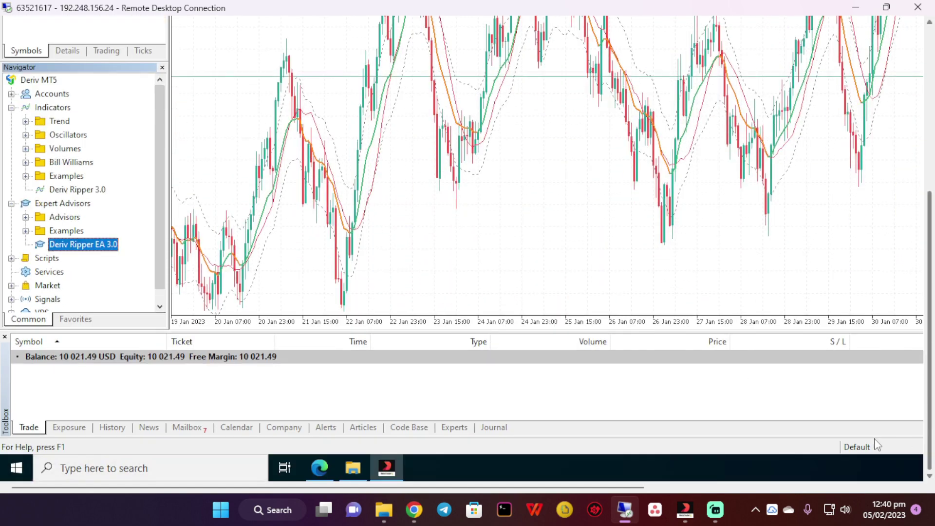
pyautogui.moveTo(459, 491); pyautogui.dragTo(501, 496)
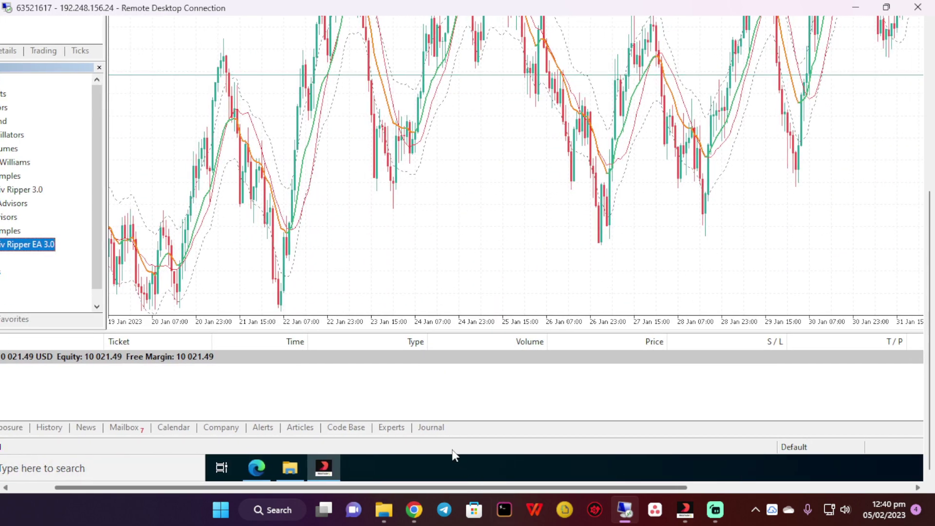
pyautogui.click(424, 423)
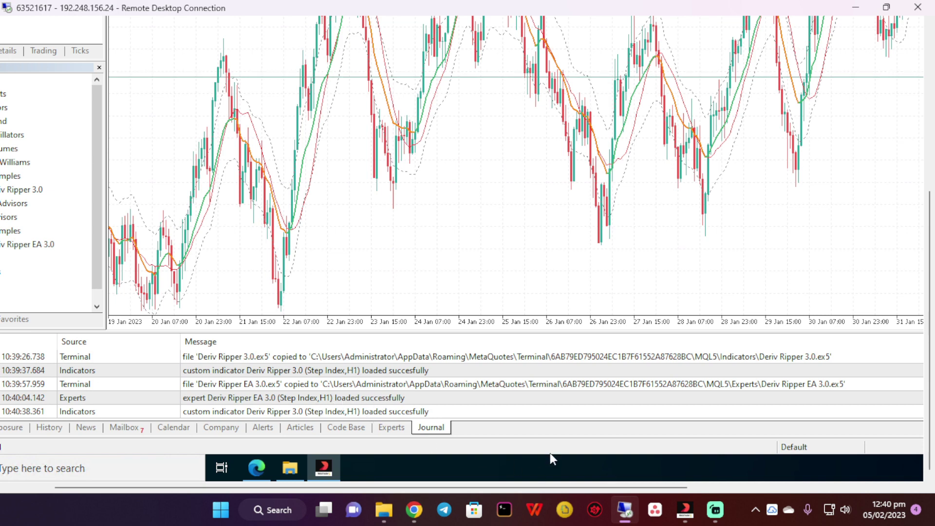
pyautogui.moveTo(352, 485)
pyautogui.mouseDown()
pyautogui.moveTo(364, 487)
pyautogui.moveTo(336, 485)
pyautogui.mouseUp()
pyautogui.moveTo(929, 408); pyautogui.dragTo(932, 224)
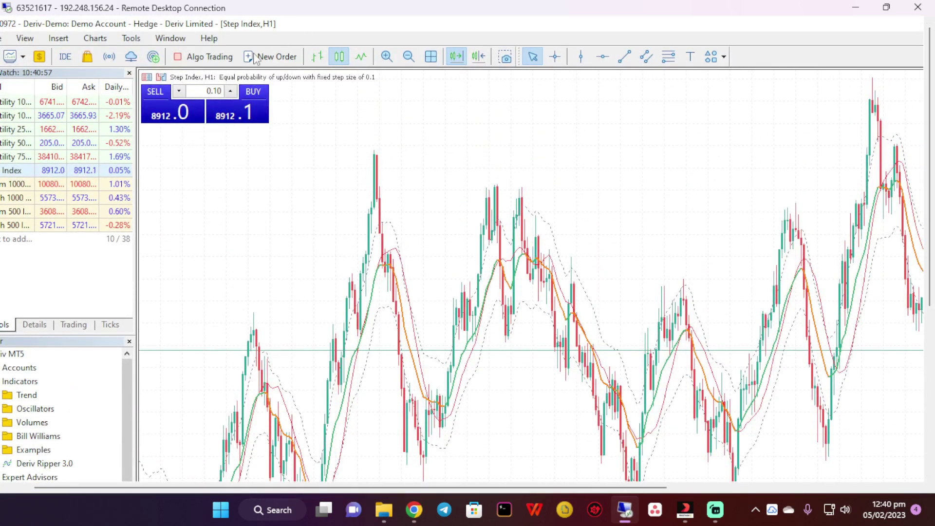
# Enable Algo Trading so the expert advisor can trade automatically
pyautogui.click(199, 56)
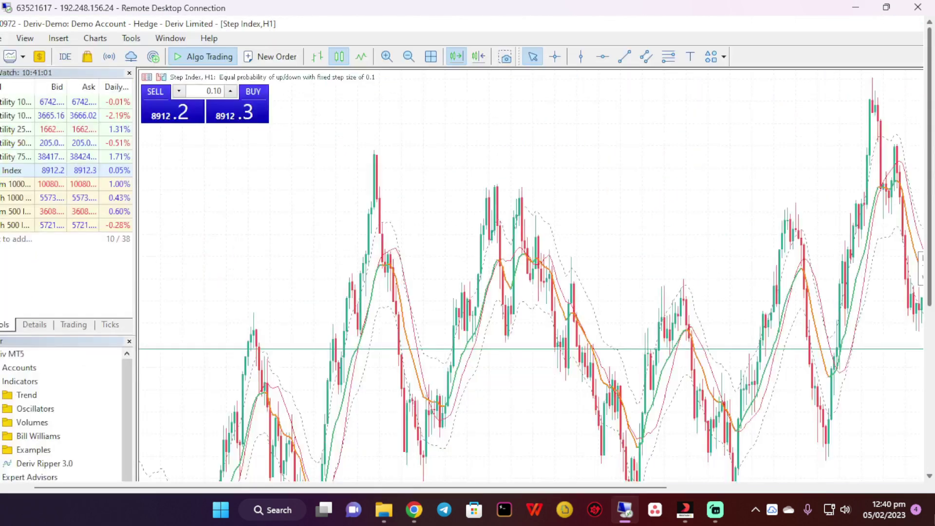
pyautogui.scroll(-5, 468, 248)
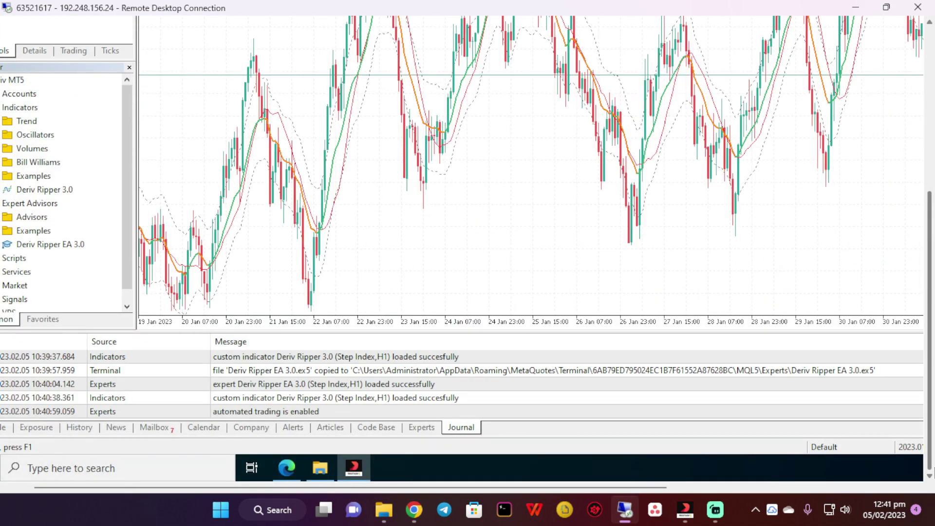
pyautogui.scroll(5, 933, 471)
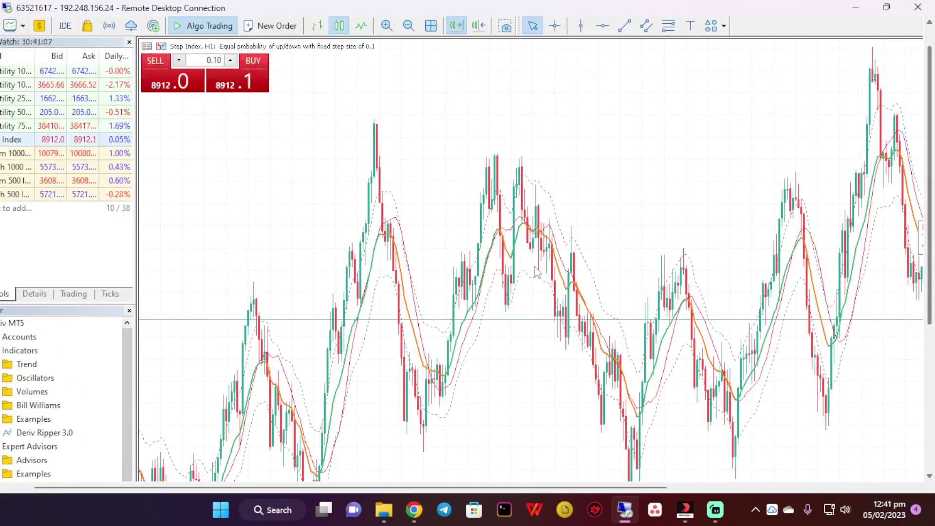
# Switch the Step Index chart from H1 to the 1 Minute timeframe
pyautogui.rightClick(292, 162)
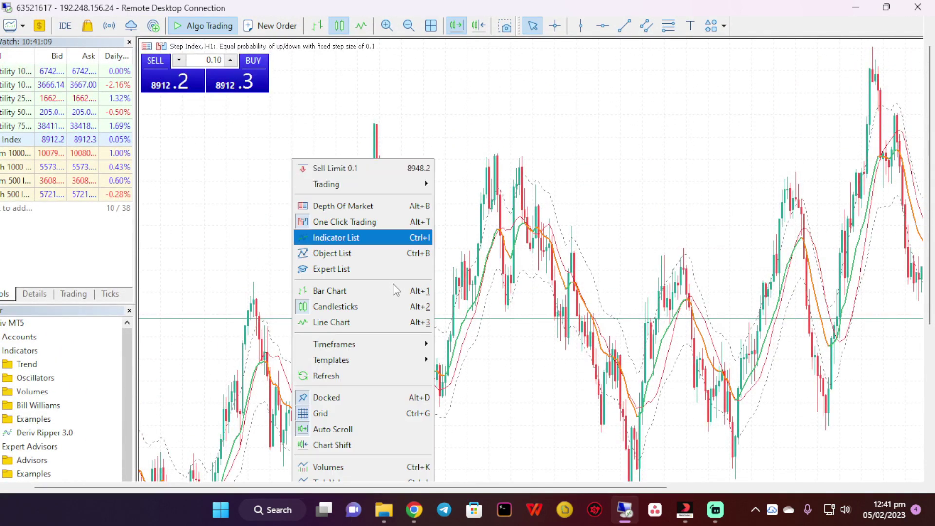
pyautogui.moveTo(419, 345)
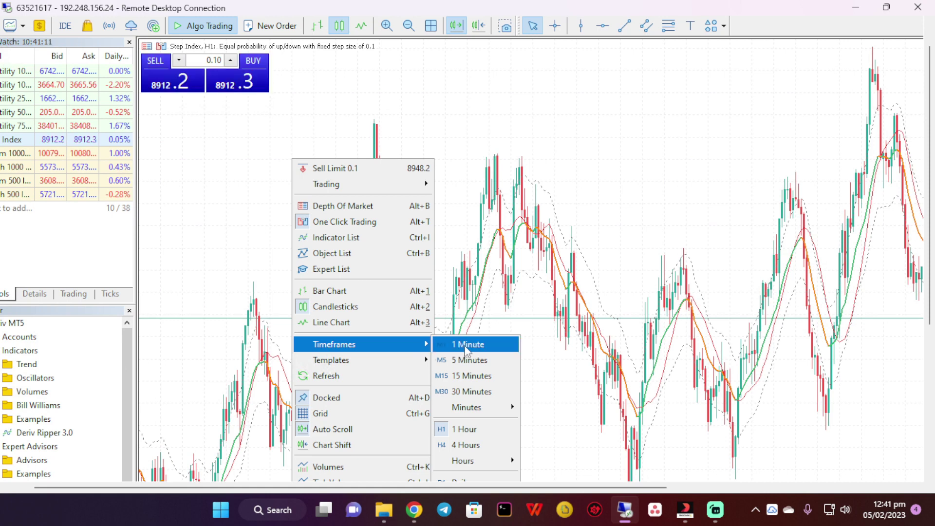
pyautogui.click(463, 344)
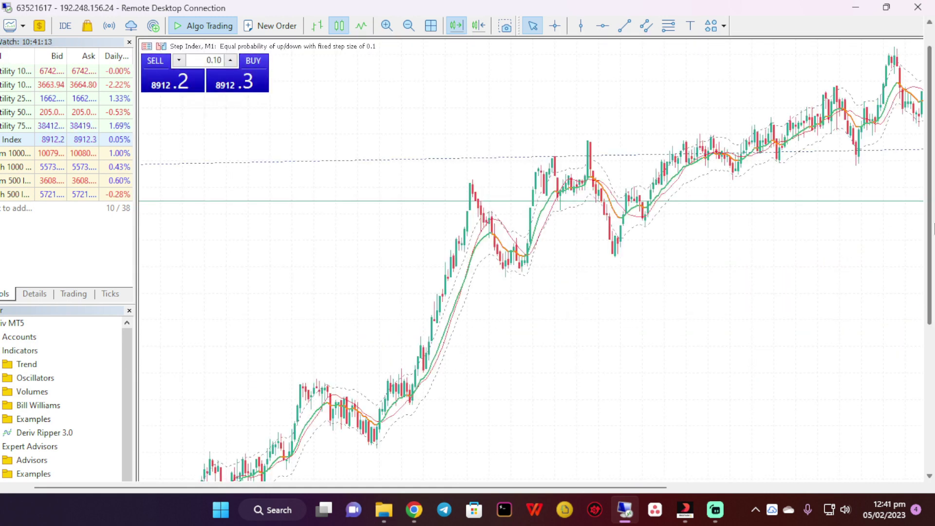
pyautogui.scroll(2, 929, 146)
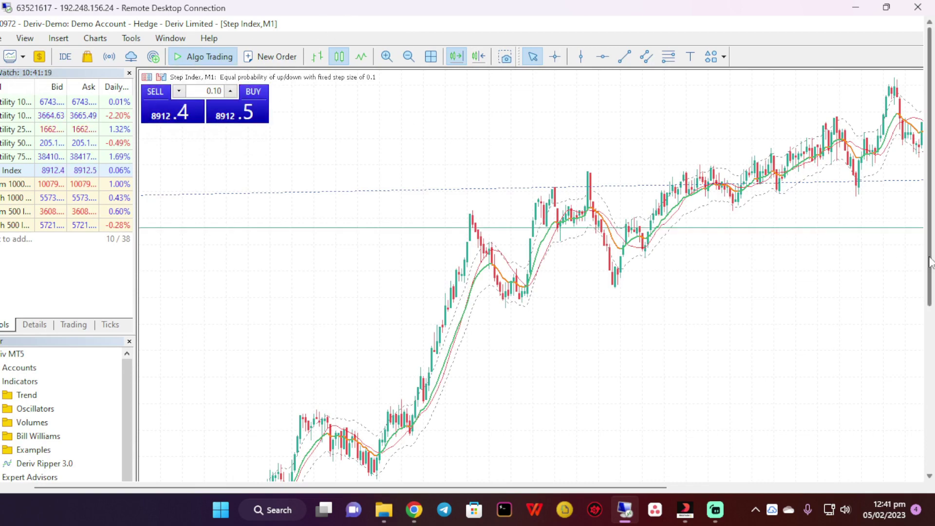
pyautogui.scroll(-5, 929, 244)
pyautogui.scroll(5, 929, 244)
pyautogui.scroll(-5, 931, 465)
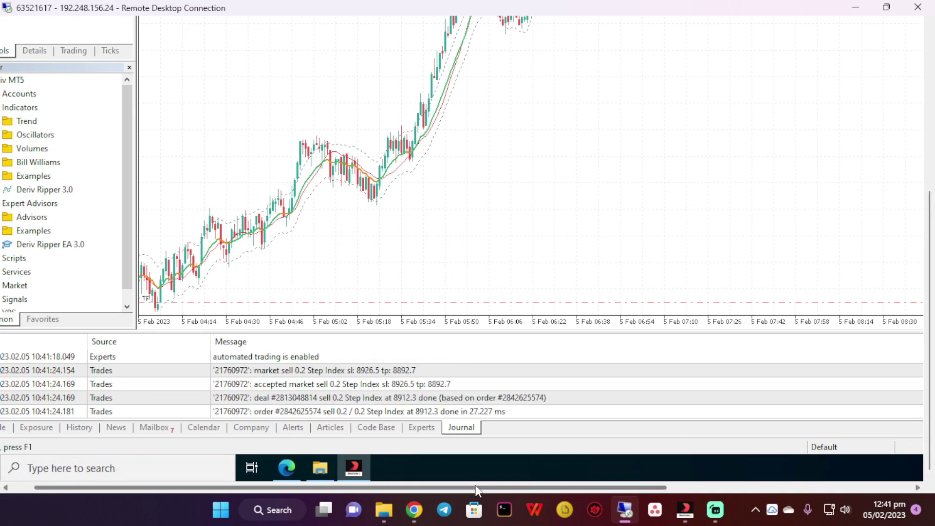
# Show the Toolbox's Trade list with the EA's open 0.2-lot Step Index sell
pyautogui.moveTo(475, 485); pyautogui.dragTo(242, 476)
pyautogui.click(29, 427)
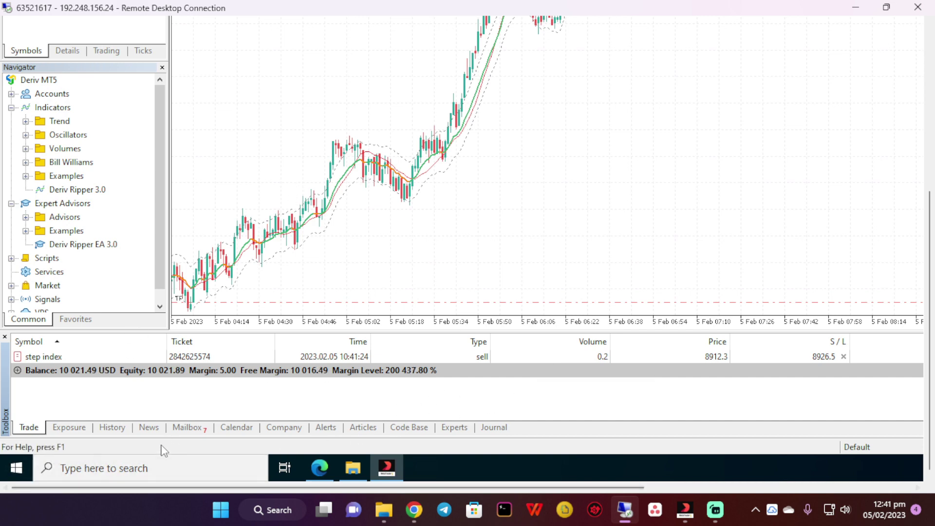
pyautogui.moveTo(135, 488); pyautogui.dragTo(404, 487)
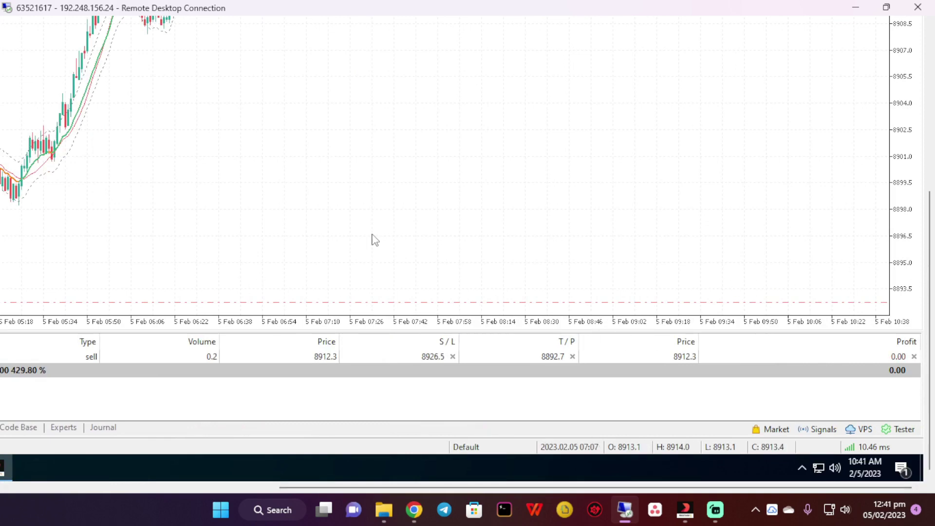
pyautogui.moveTo(930, 308); pyautogui.dragTo(934, 165)
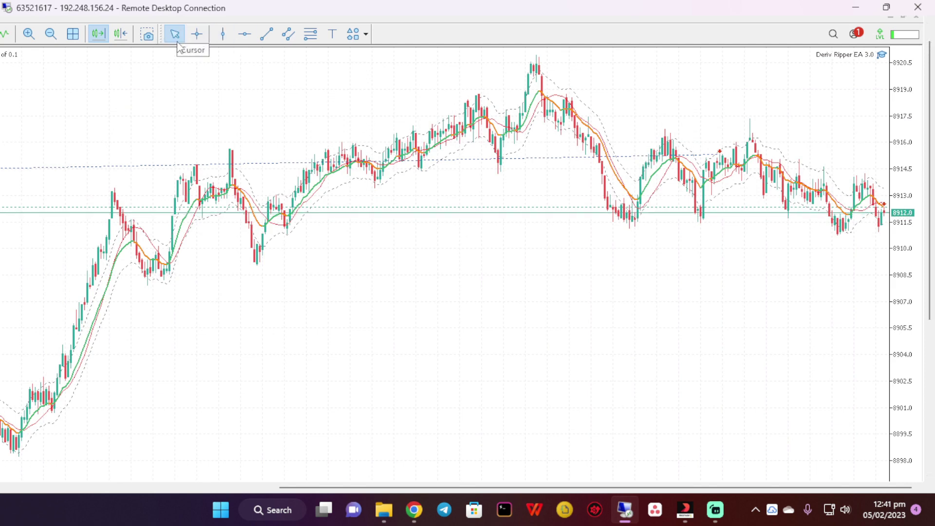
# Turn on Chart Shift so empty space appears right of the latest M1 candles
pyautogui.click(121, 39)
pyautogui.click(120, 38)
pyautogui.click(118, 39)
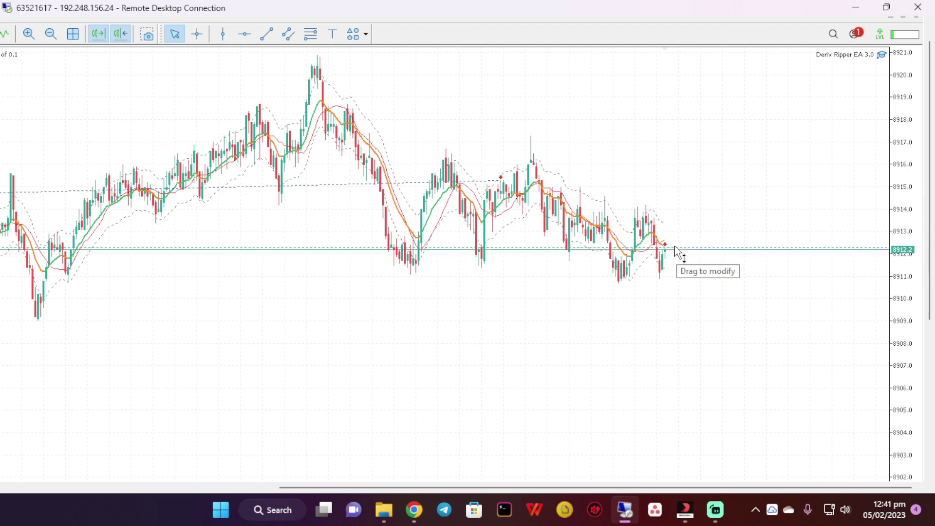
pyautogui.rightClick(623, 111)
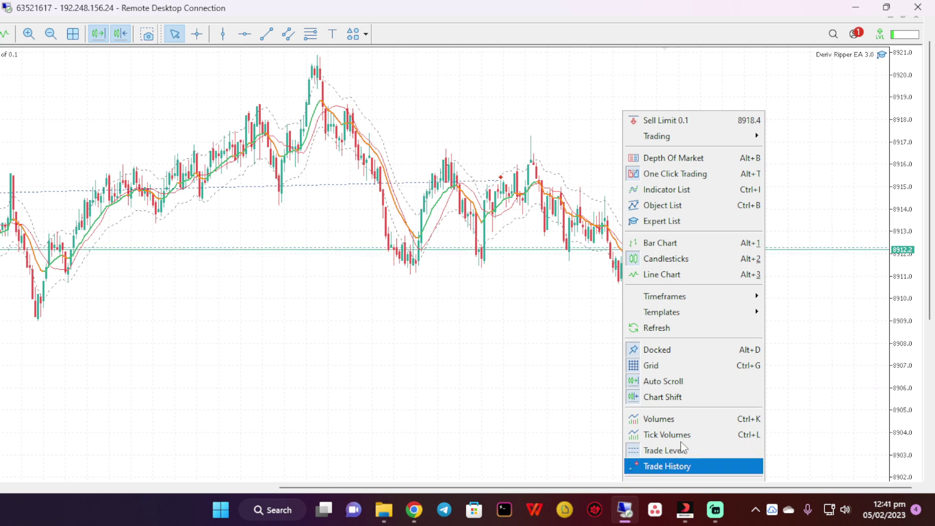
pyautogui.moveTo(931, 212); pyautogui.dragTo(930, 358)
pyautogui.click(714, 335)
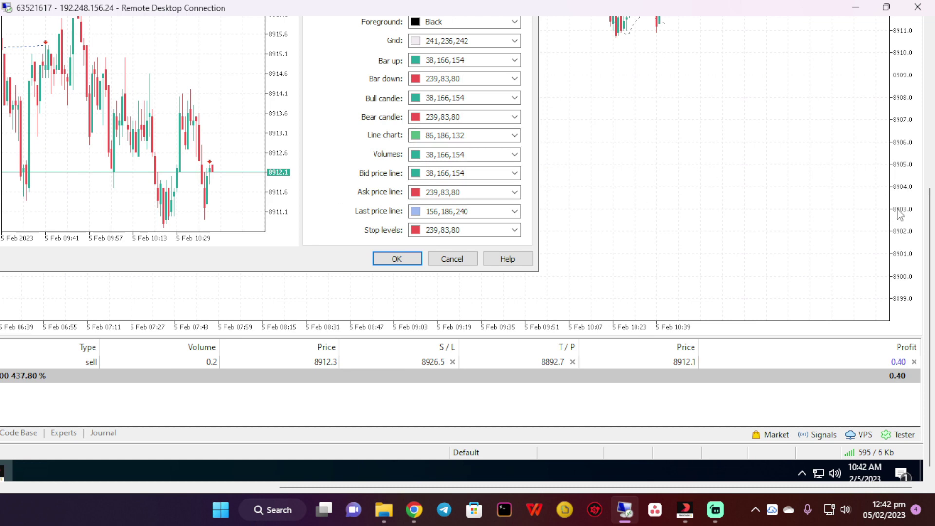
pyautogui.scroll(5, 927, 248)
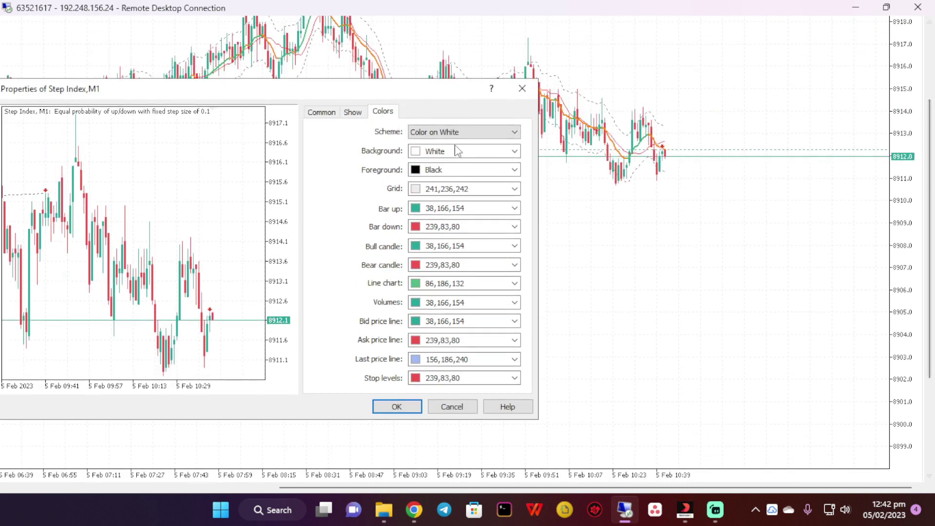
pyautogui.click(349, 112)
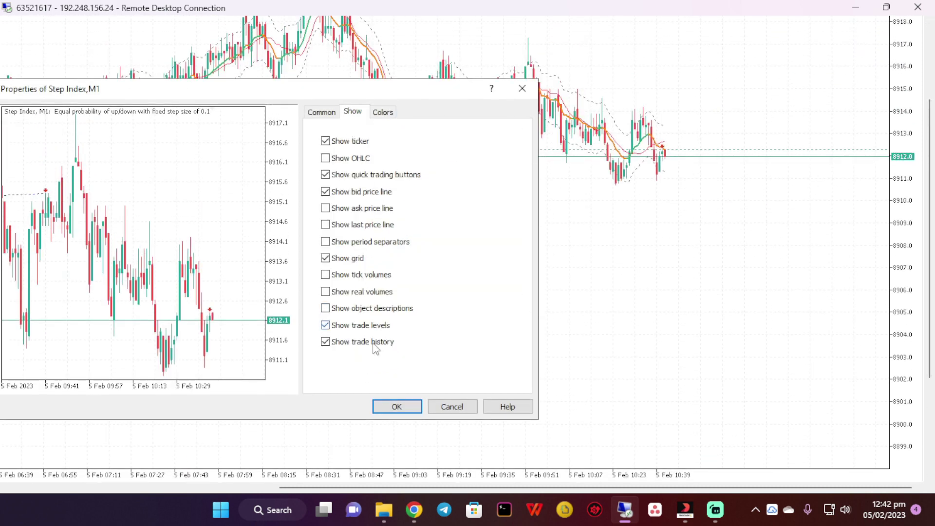
pyautogui.click(397, 407)
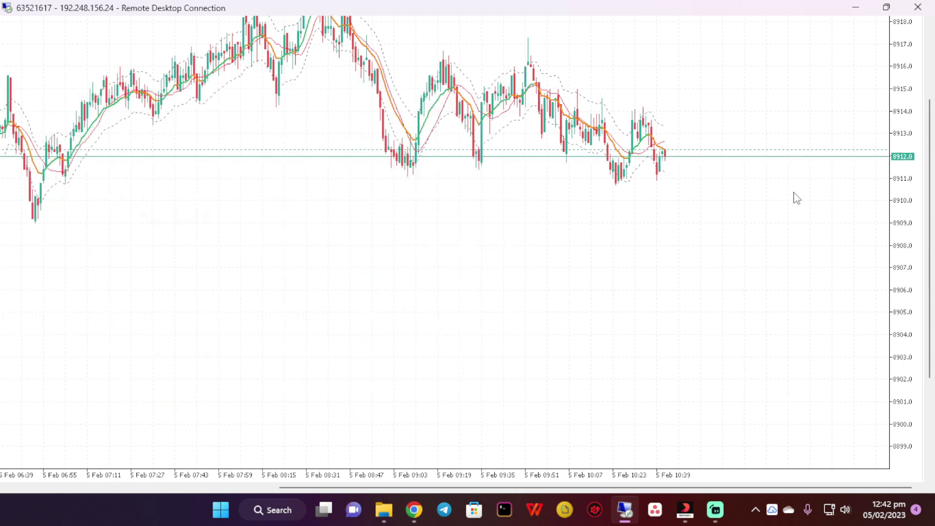
pyautogui.scroll(4, 798, 204)
pyautogui.scroll(-4, 802, 209)
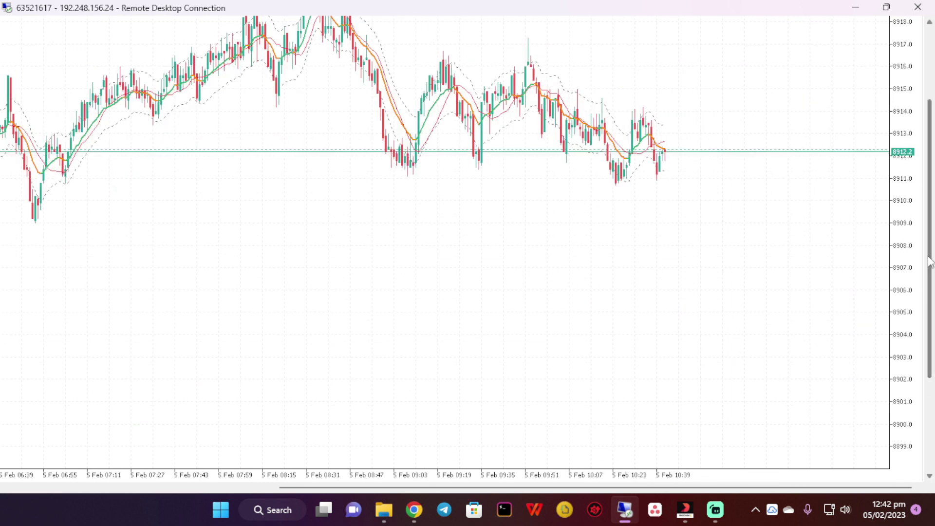
pyautogui.moveTo(934, 231); pyautogui.dragTo(934, 344)
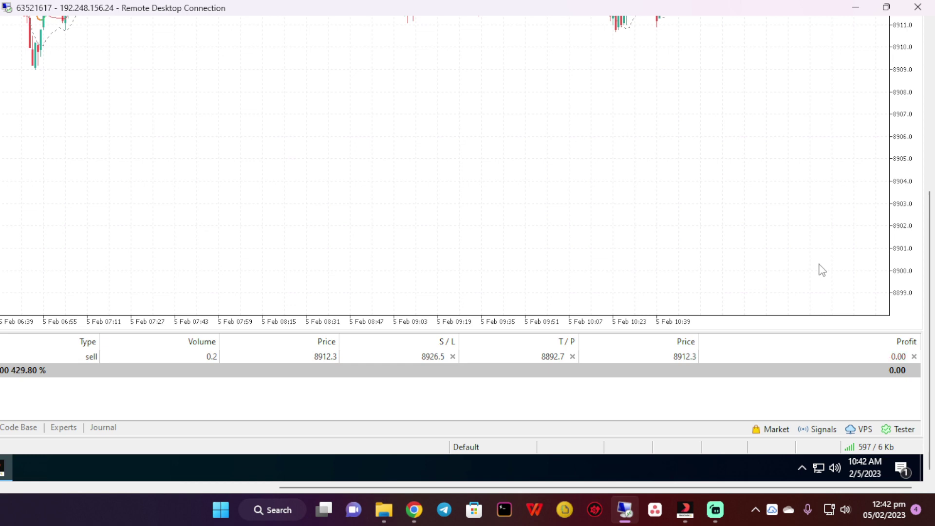
pyautogui.moveTo(930, 340); pyautogui.dragTo(930, 222)
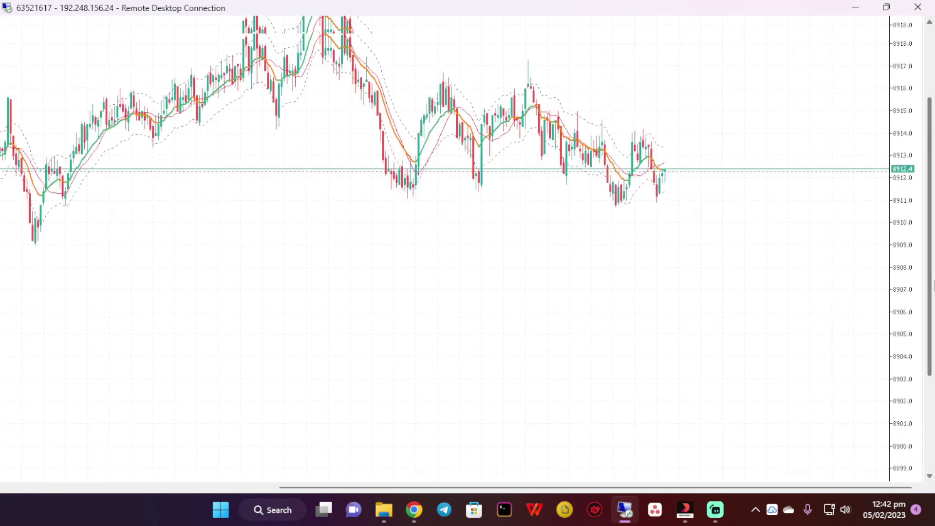